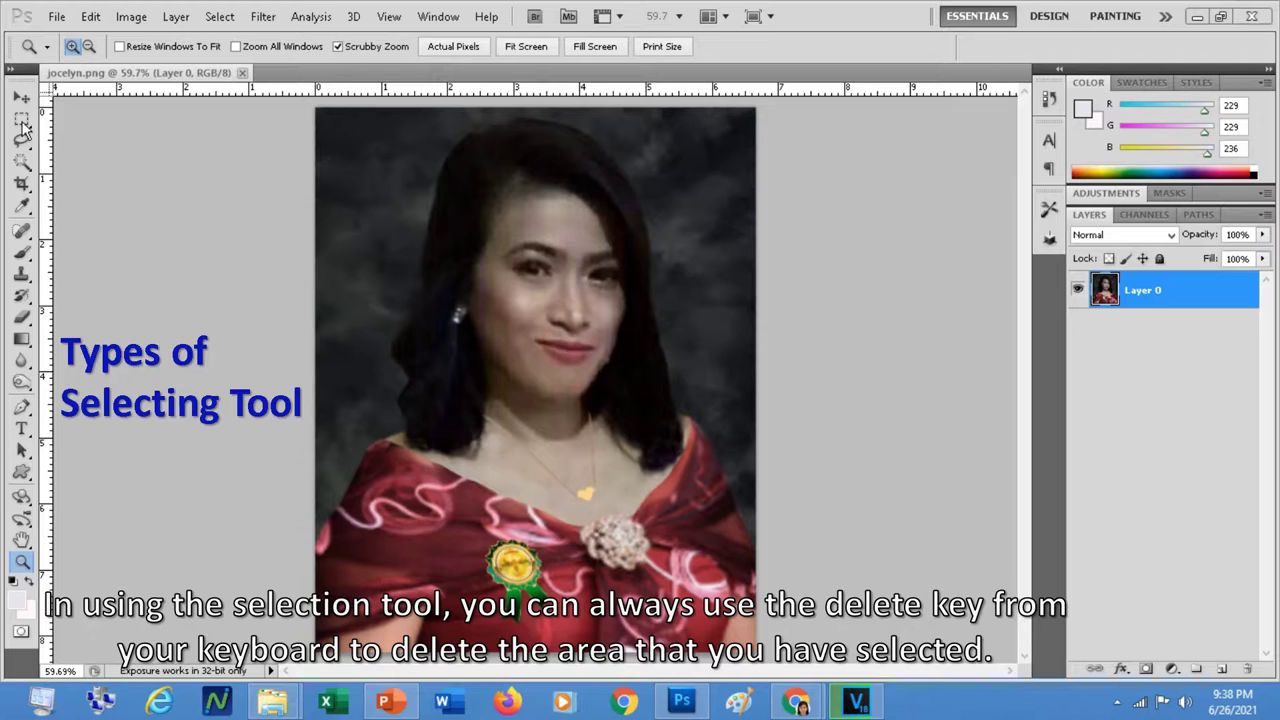
Select a rectangle of background at the portrait's upper-left corner with the Rectangular Marquee, cut it to its own layer and delete that layer.
{"action": "left_click", "coordinate": [22, 118]}
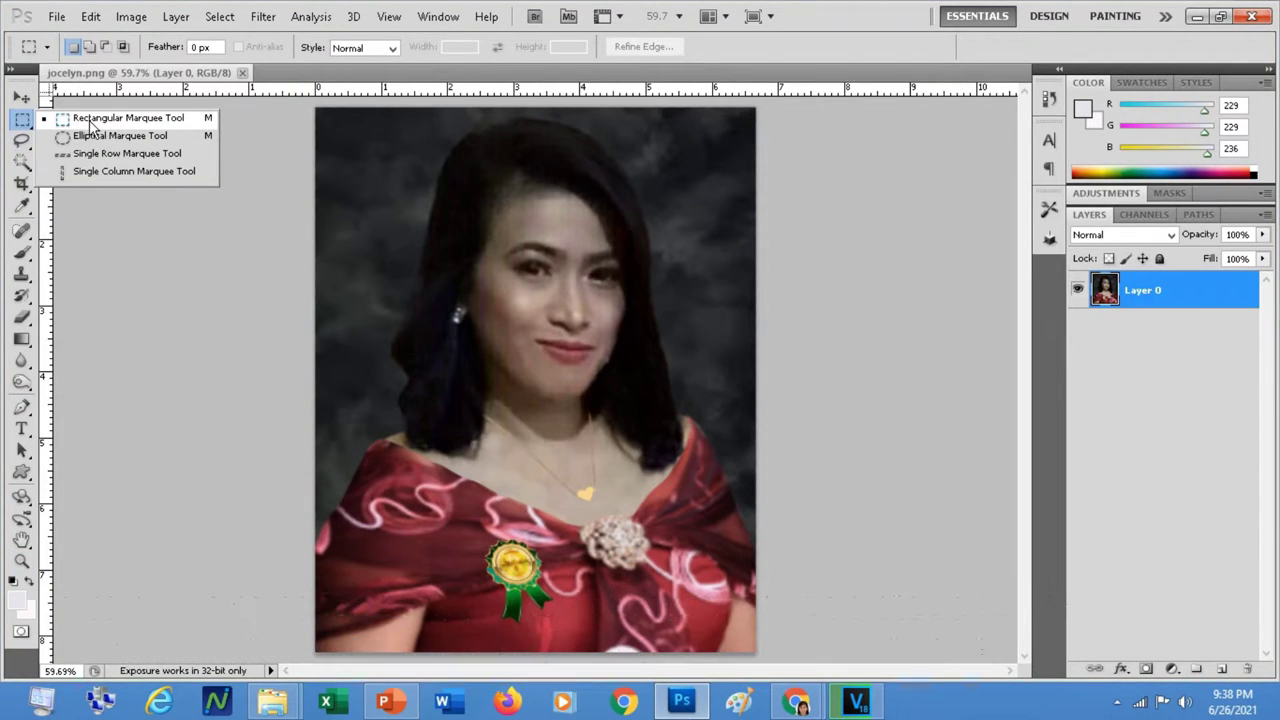
{"action": "left_click", "coordinate": [95, 119]}
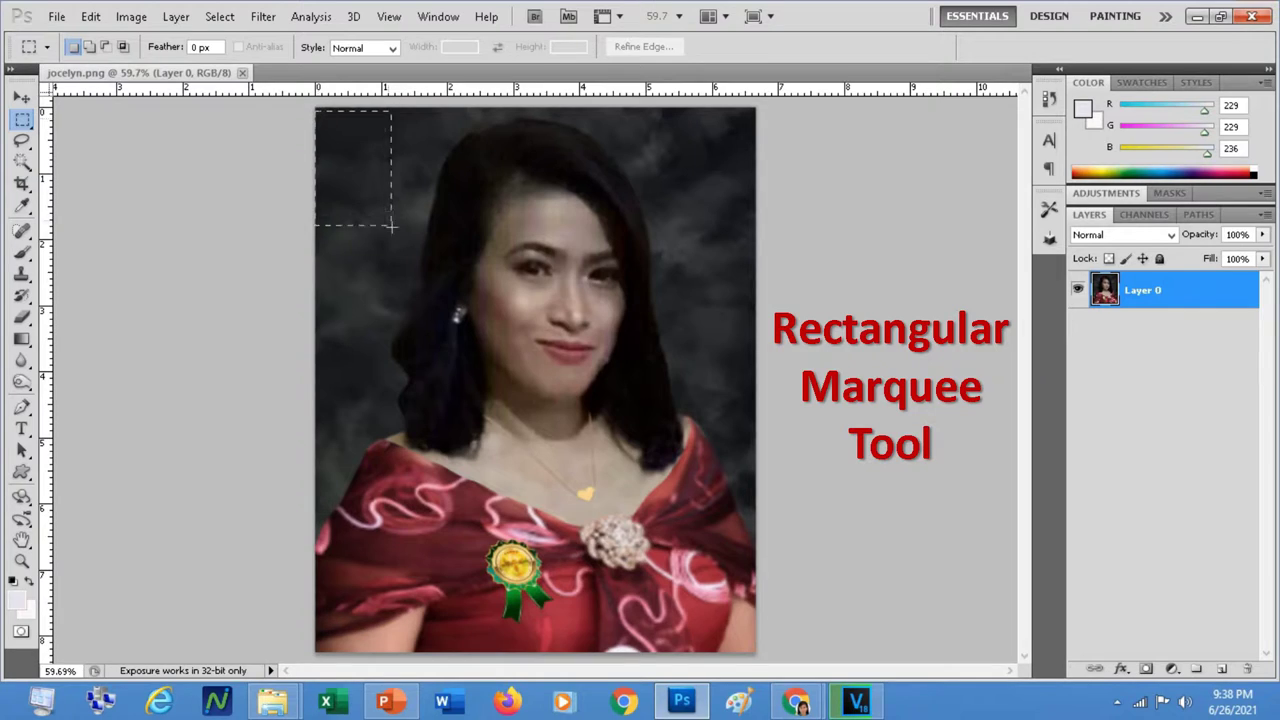
{"action": "left_click_drag", "start_coordinate": [405, 208], "coordinate": [405, 209]}
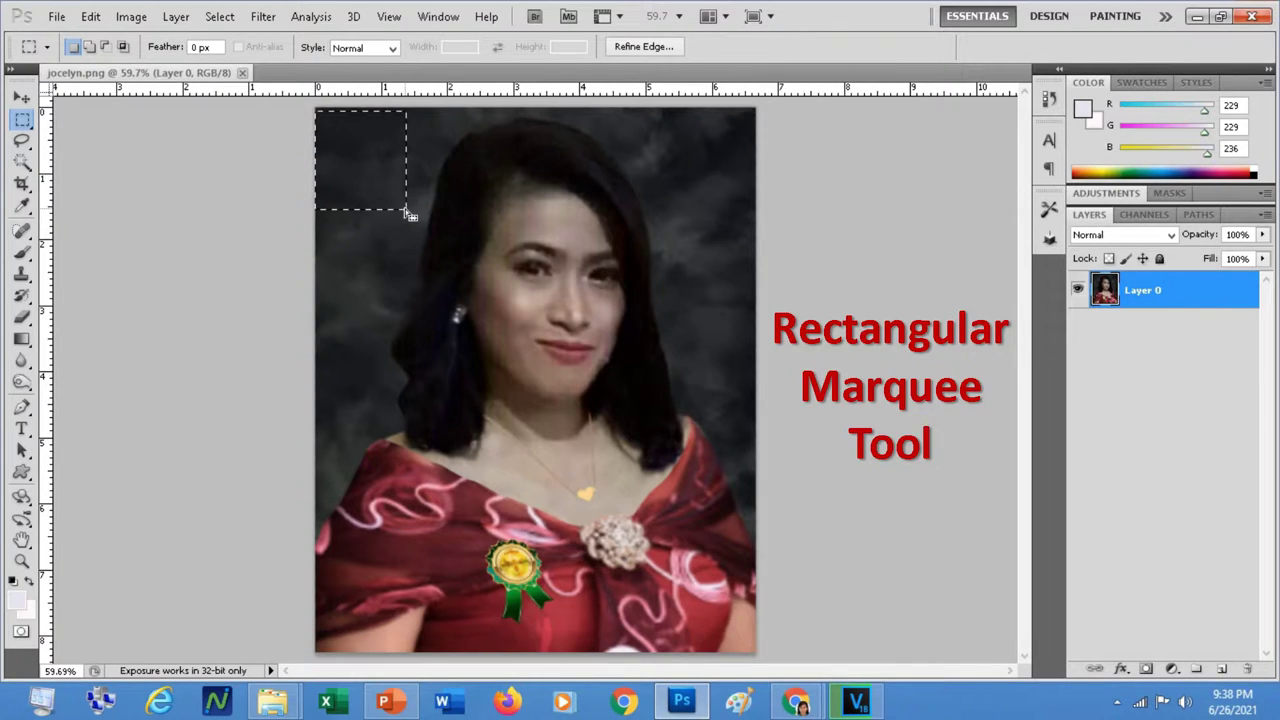
{"action": "right_click", "coordinate": [343, 143]}
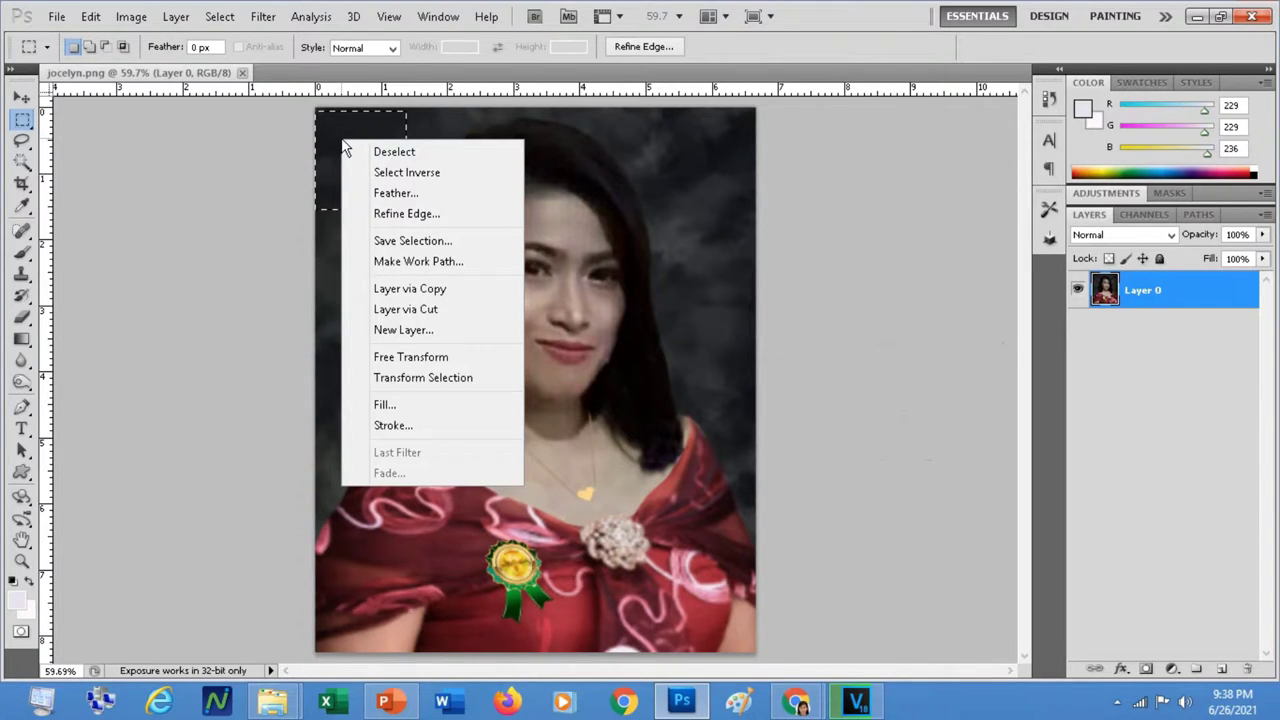
{"action": "left_click", "coordinate": [416, 312]}
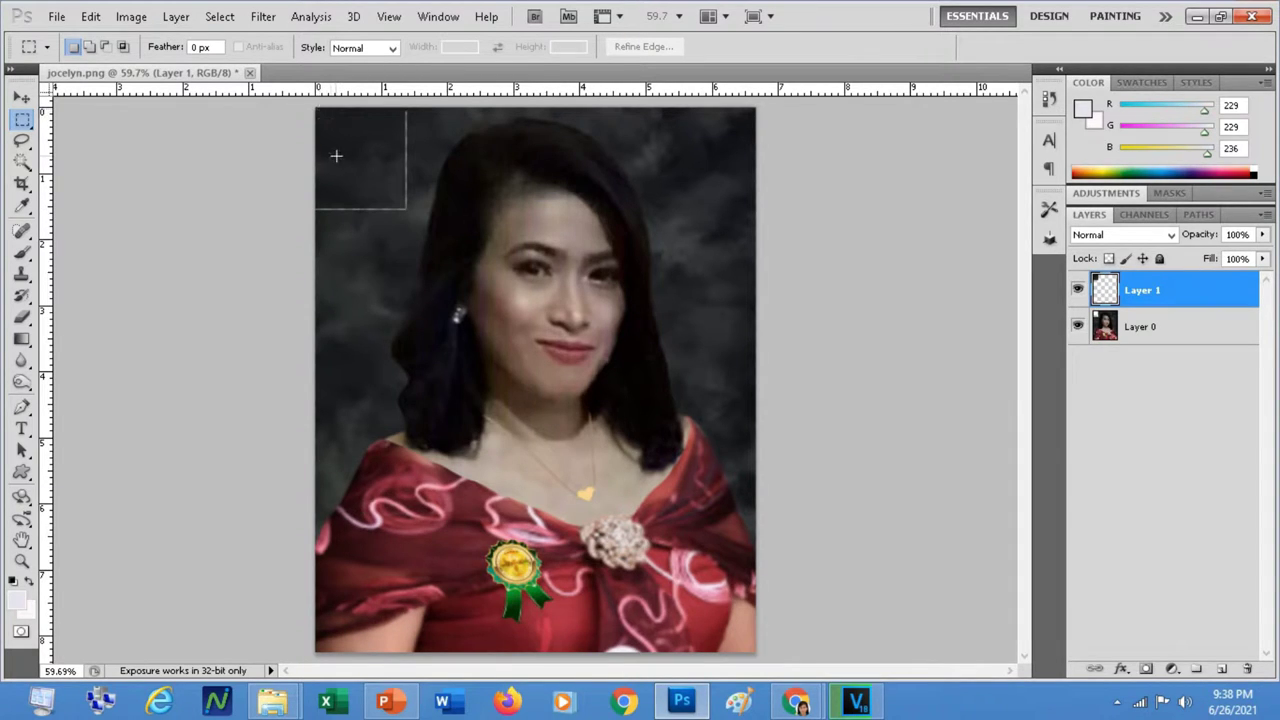
{"action": "key", "text": "Delete"}
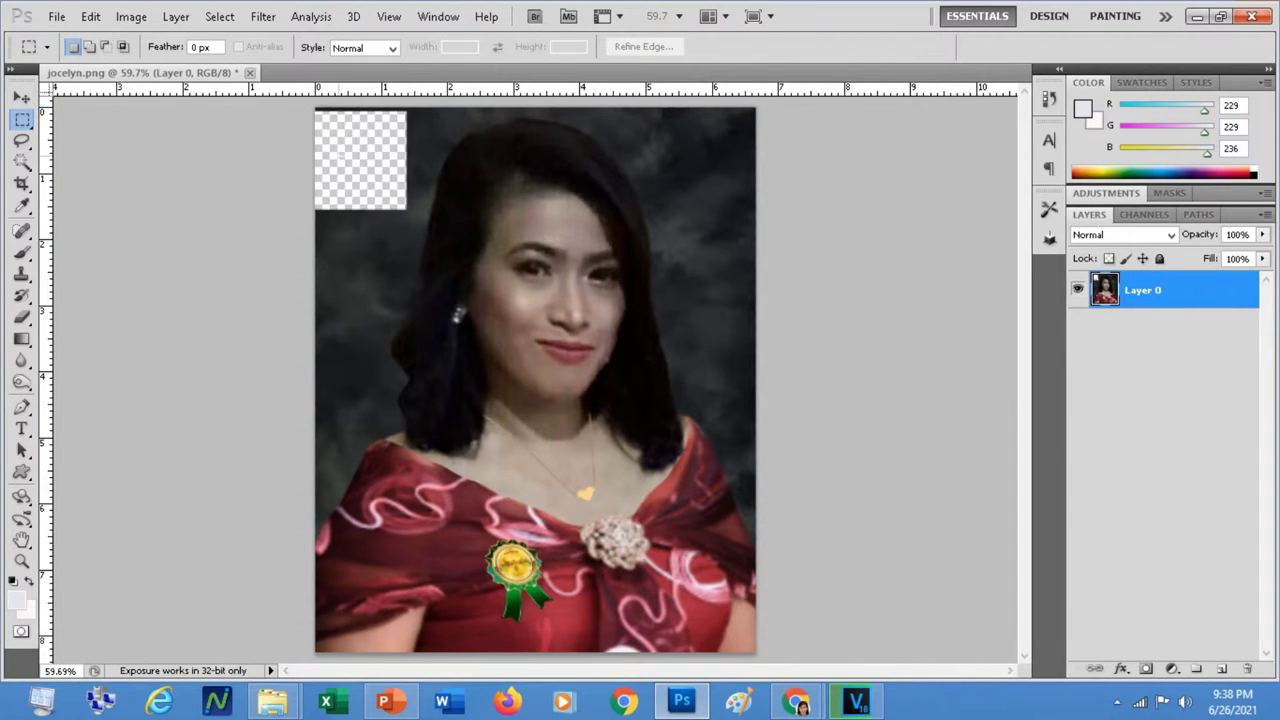
Select a wide ellipse of background at the portrait's upper-right corner with the Elliptical Marquee and delete its contents.
{"action": "right_click", "coordinate": [24, 120]}
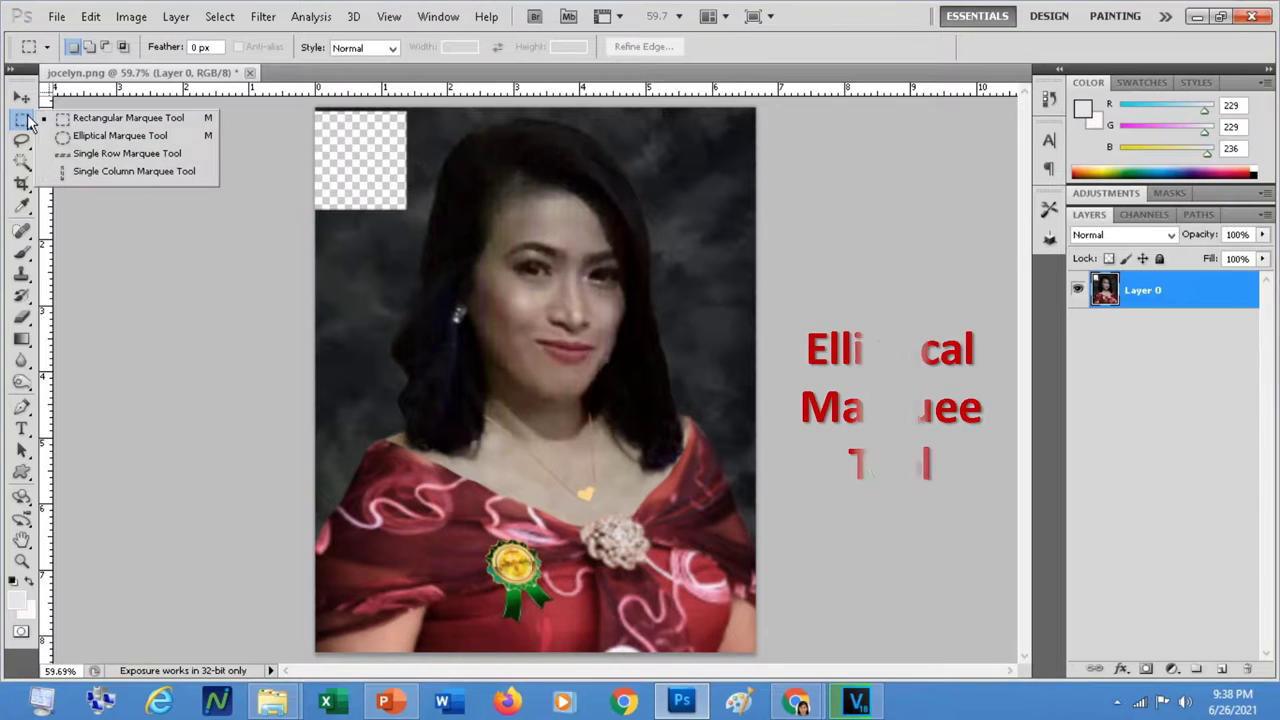
{"action": "left_click", "coordinate": [118, 136]}
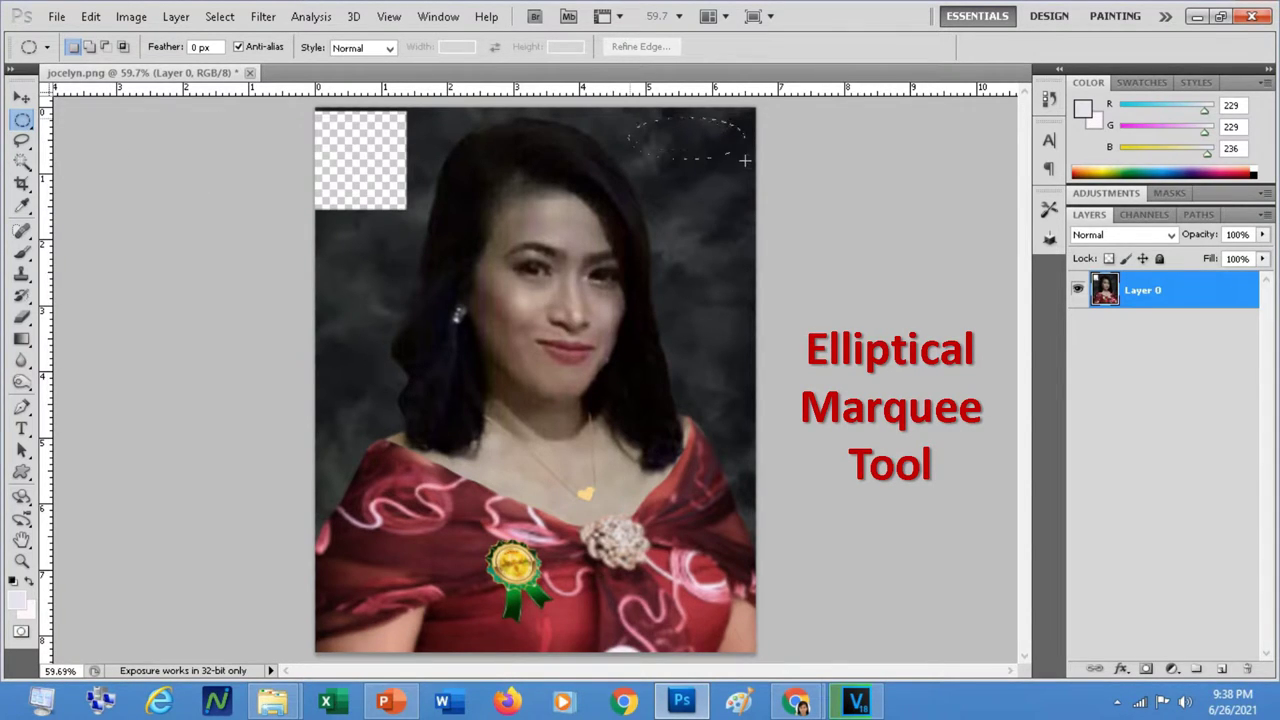
{"action": "left_click_drag", "start_coordinate": [748, 176], "coordinate": [748, 176]}
{"action": "key", "text": "Delete"}
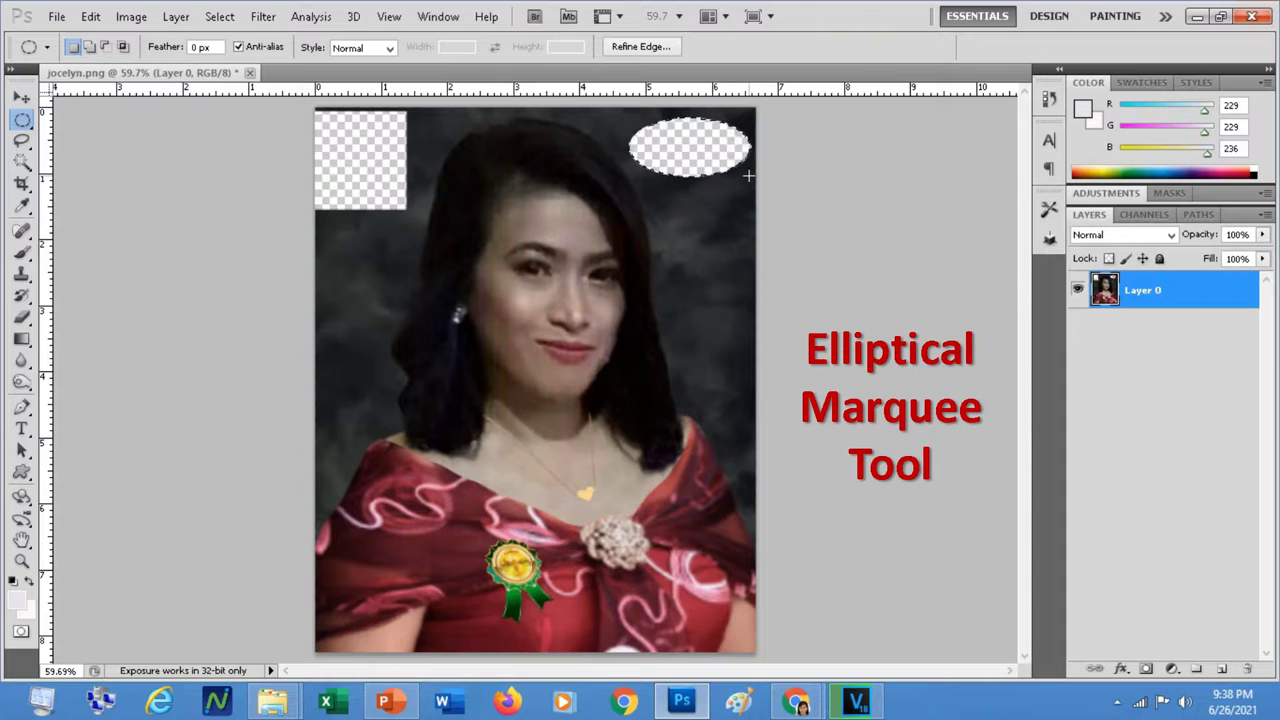
Select a single-pixel row across the portrait just below its top edge with the Single Row Marquee and delete it.
{"action": "right_click", "coordinate": [24, 120]}
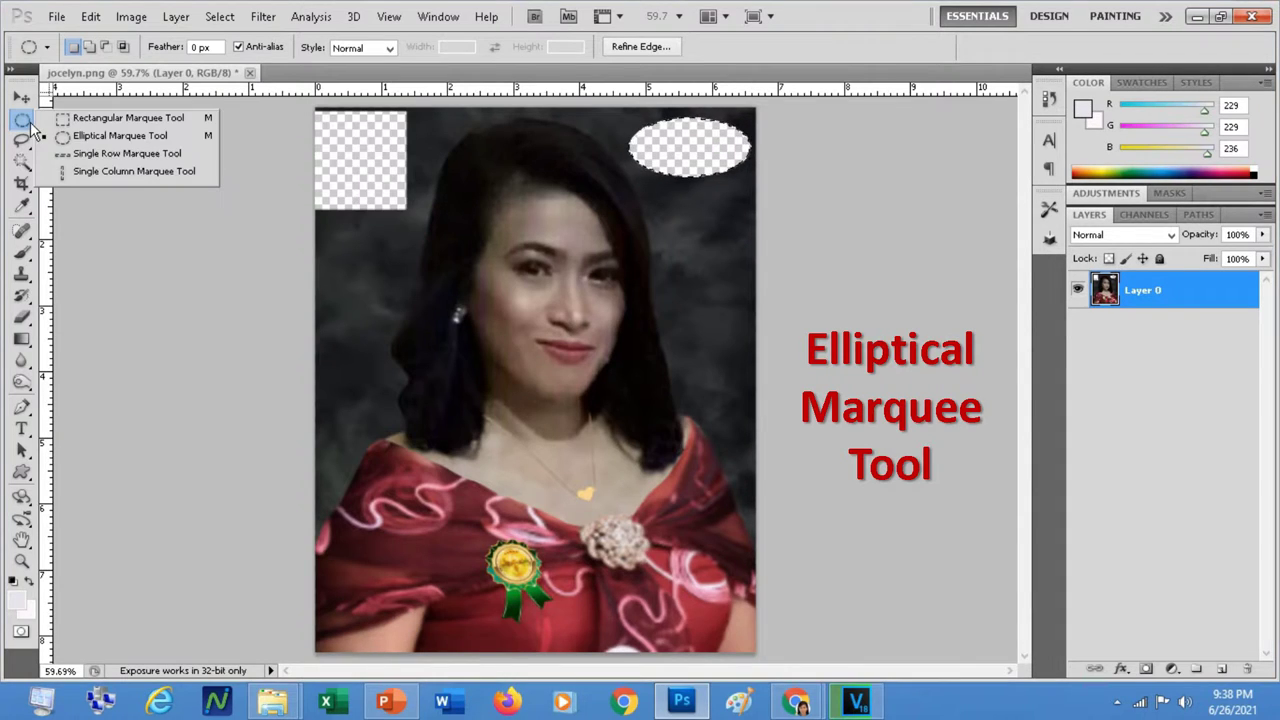
{"action": "left_click", "coordinate": [127, 153]}
{"action": "left_click", "coordinate": [358, 247]}
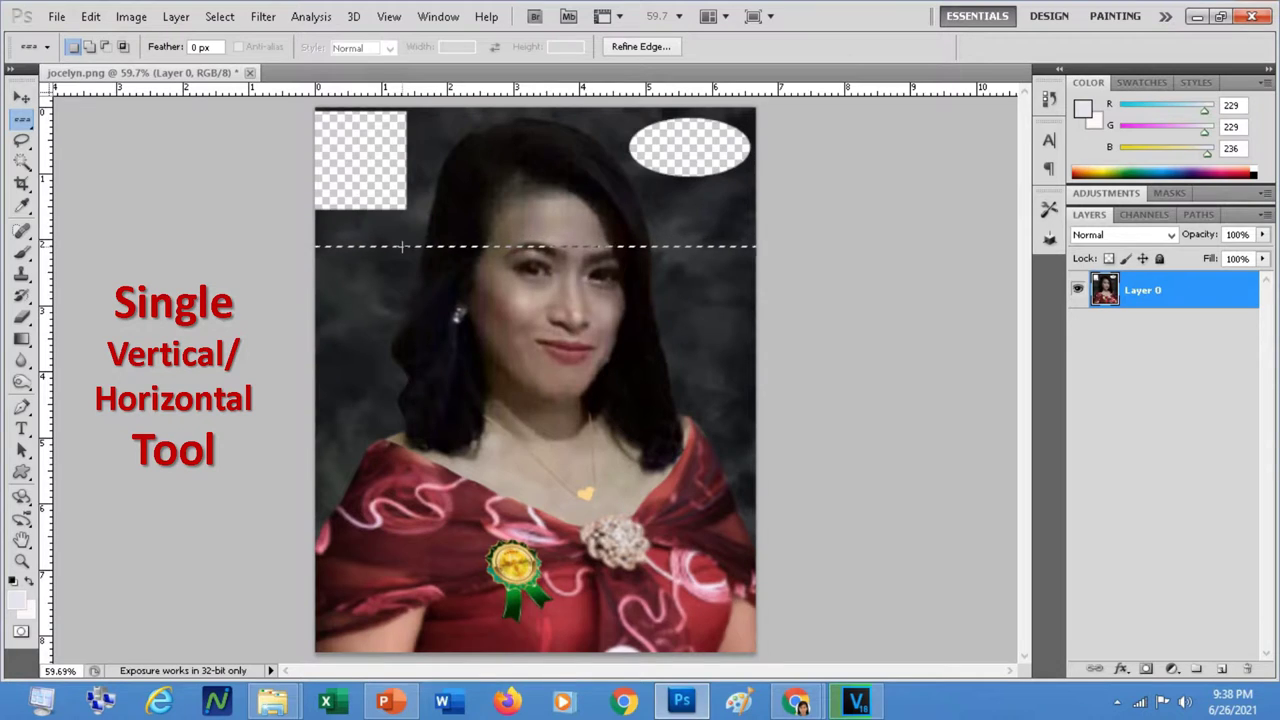
{"action": "left_click", "coordinate": [380, 143]}
{"action": "left_click", "coordinate": [370, 121]}
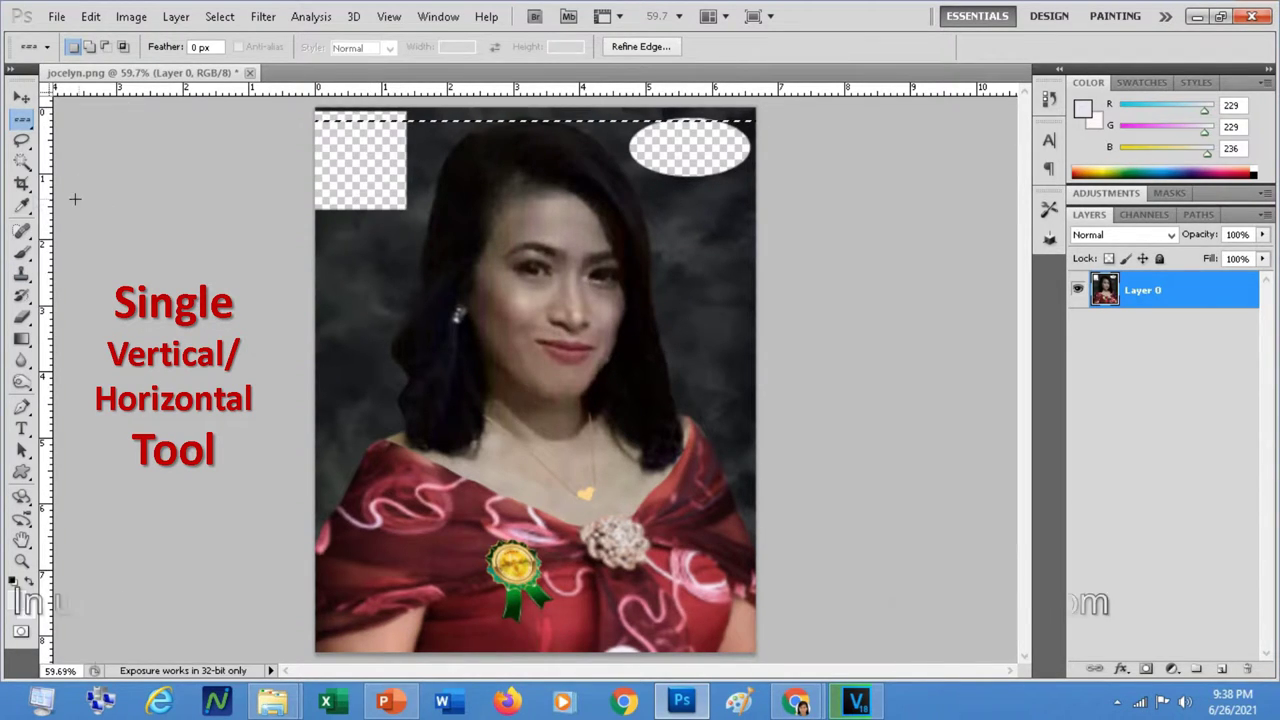
Select a single-pixel column through the upper-left cutout with the Single Column Marquee and delete it.
{"action": "left_click", "coordinate": [21, 140]}
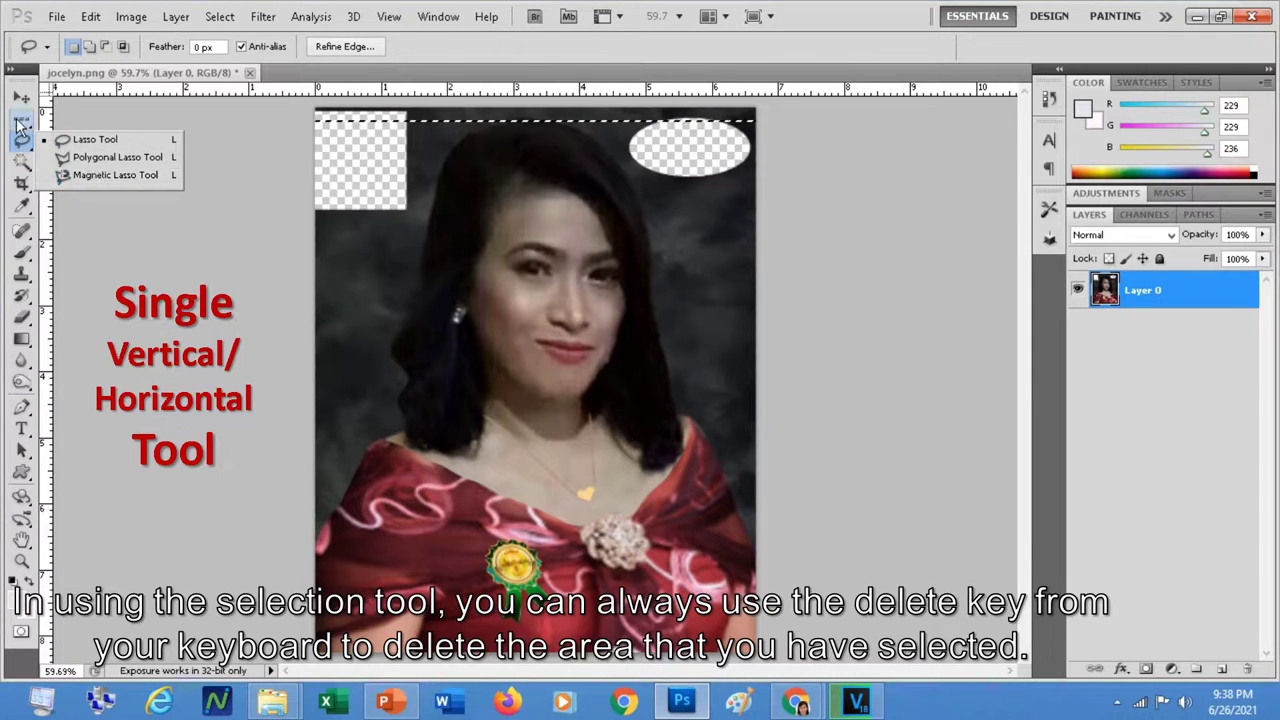
{"action": "left_click", "coordinate": [21, 118]}
{"action": "left_click", "coordinate": [134, 171]}
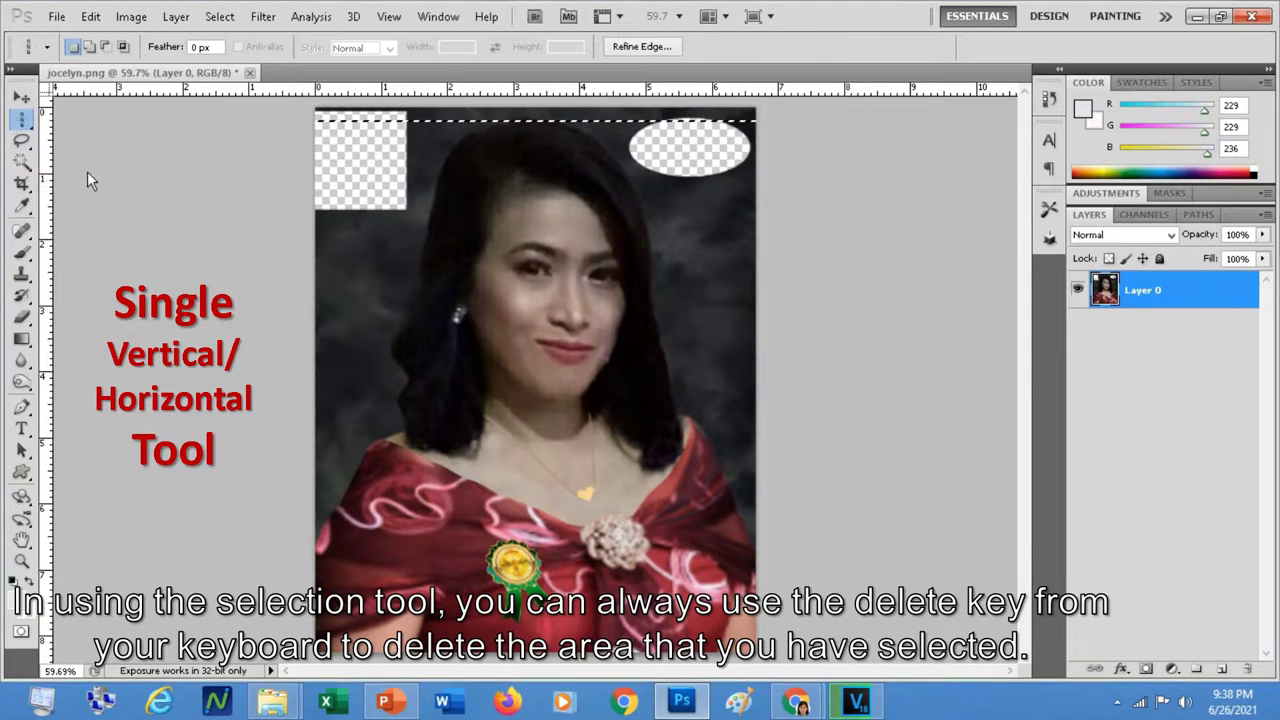
{"action": "left_click", "coordinate": [351, 121]}
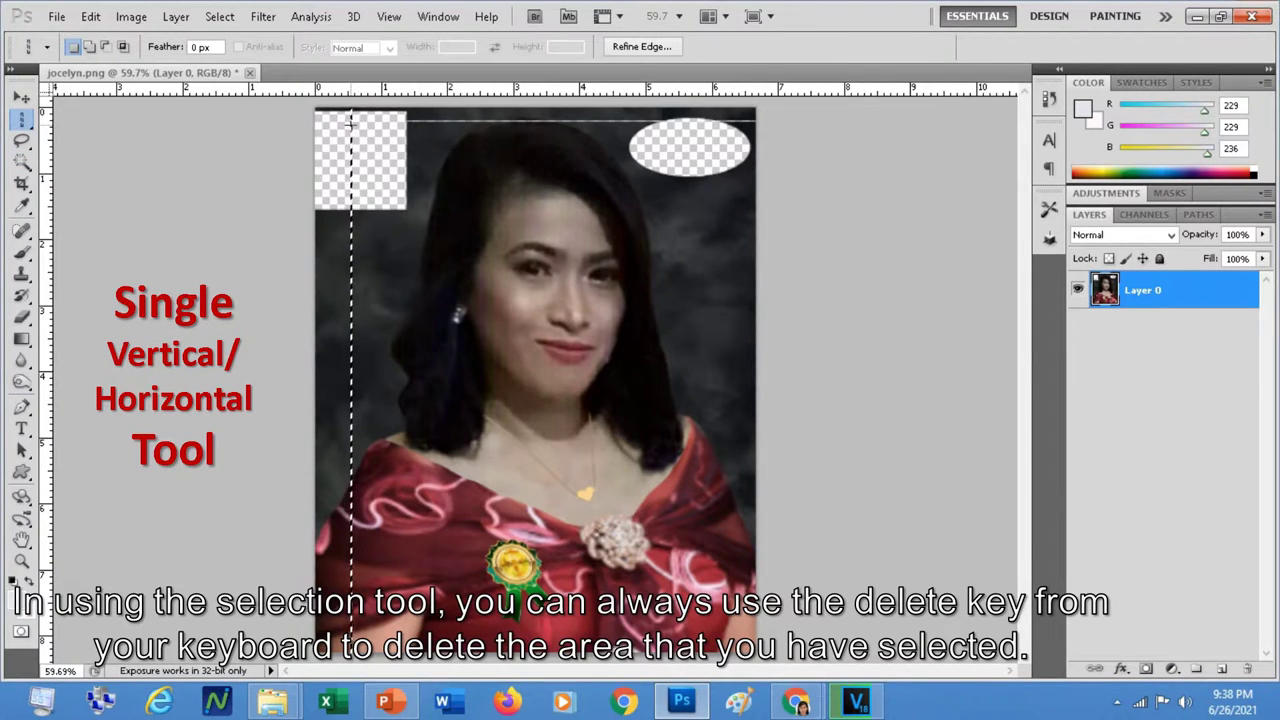
{"action": "key", "text": "Delete"}
{"action": "left_click", "coordinate": [367, 283]}
{"action": "left_click", "coordinate": [300, 265]}
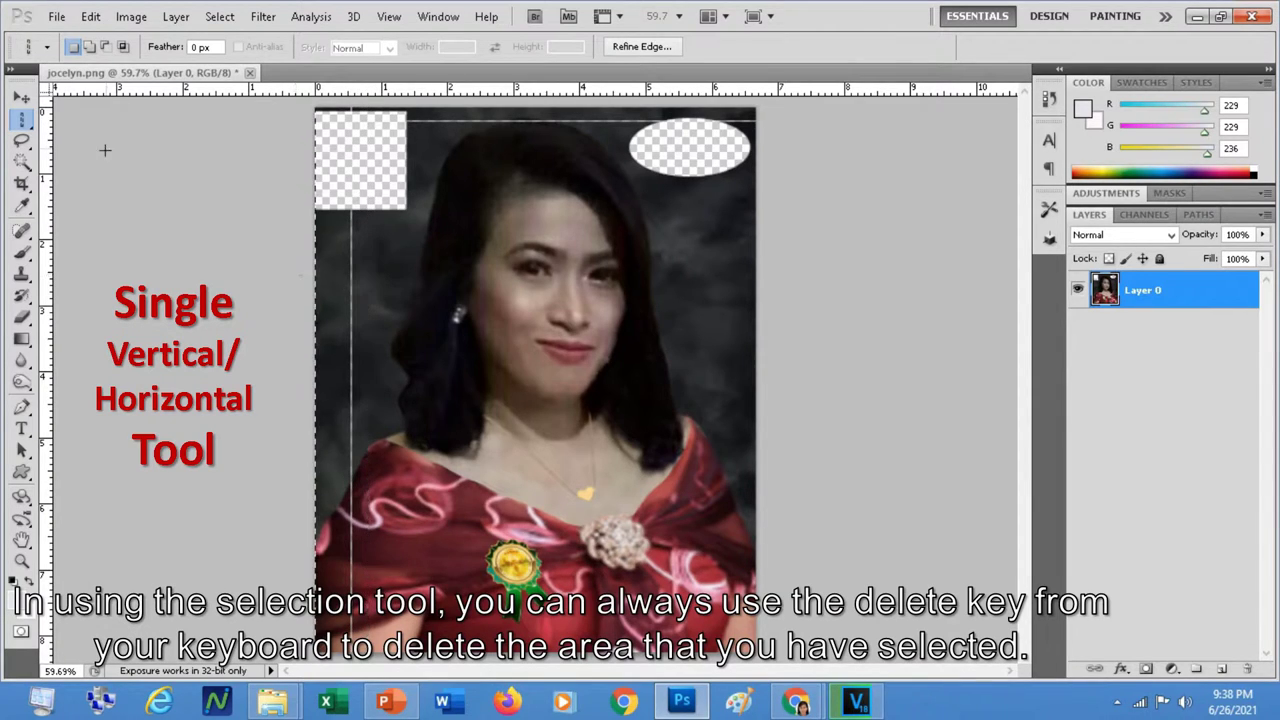
Outline the background strip along the left side of the hair, down to the shoulder, with the Lasso and delete it.
{"action": "left_click", "coordinate": [22, 139]}
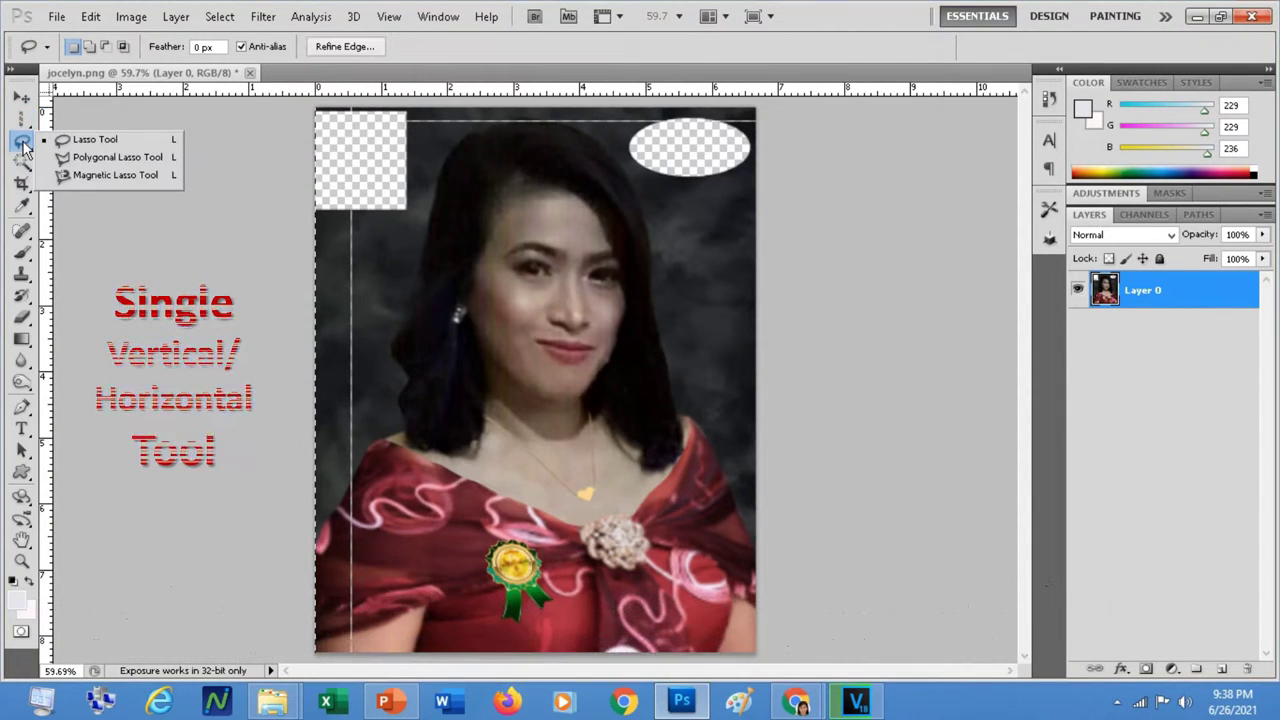
{"action": "left_click", "coordinate": [95, 140]}
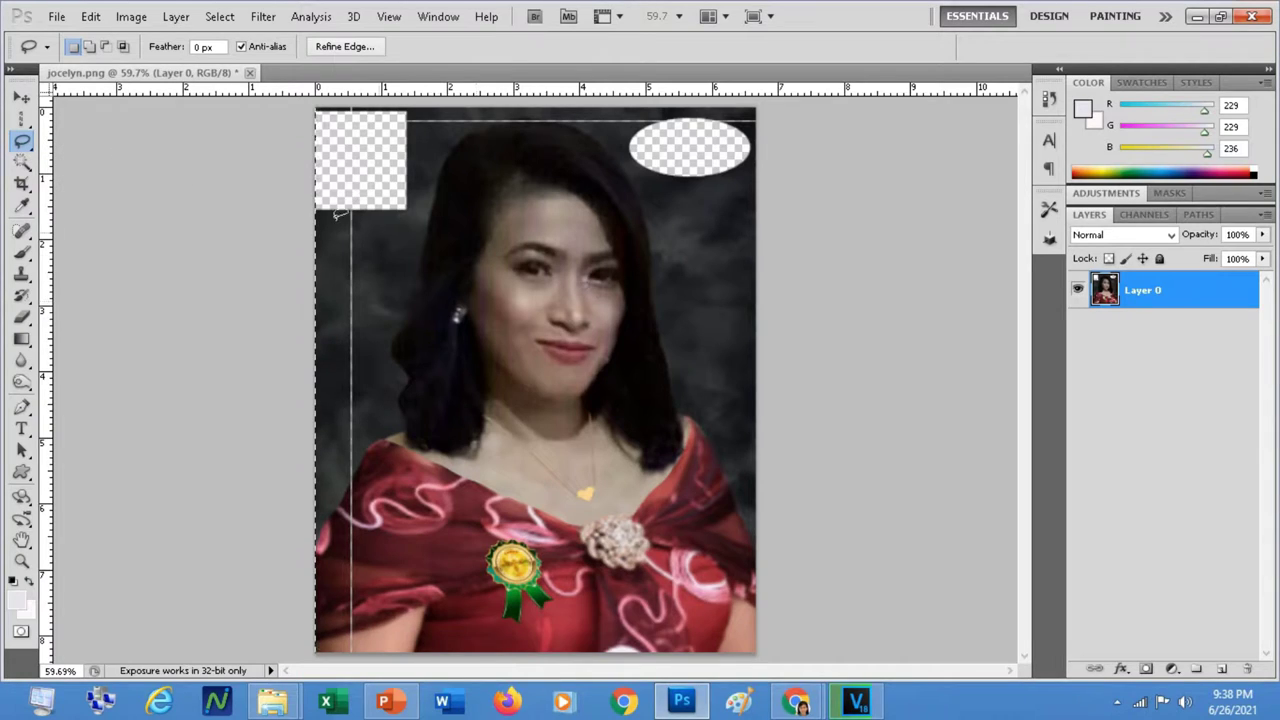
{"action": "left_click", "coordinate": [409, 218]}
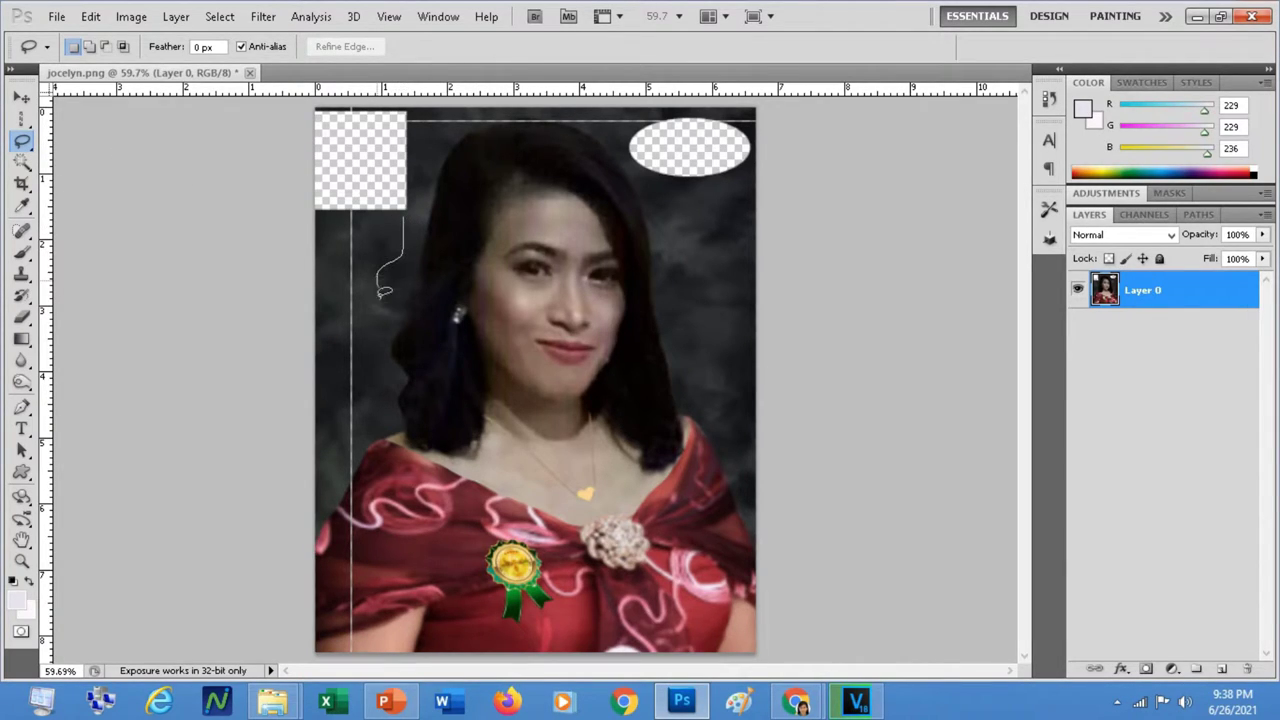
{"action": "left_click_drag", "start_coordinate": [392, 357], "coordinate": [392, 357]}
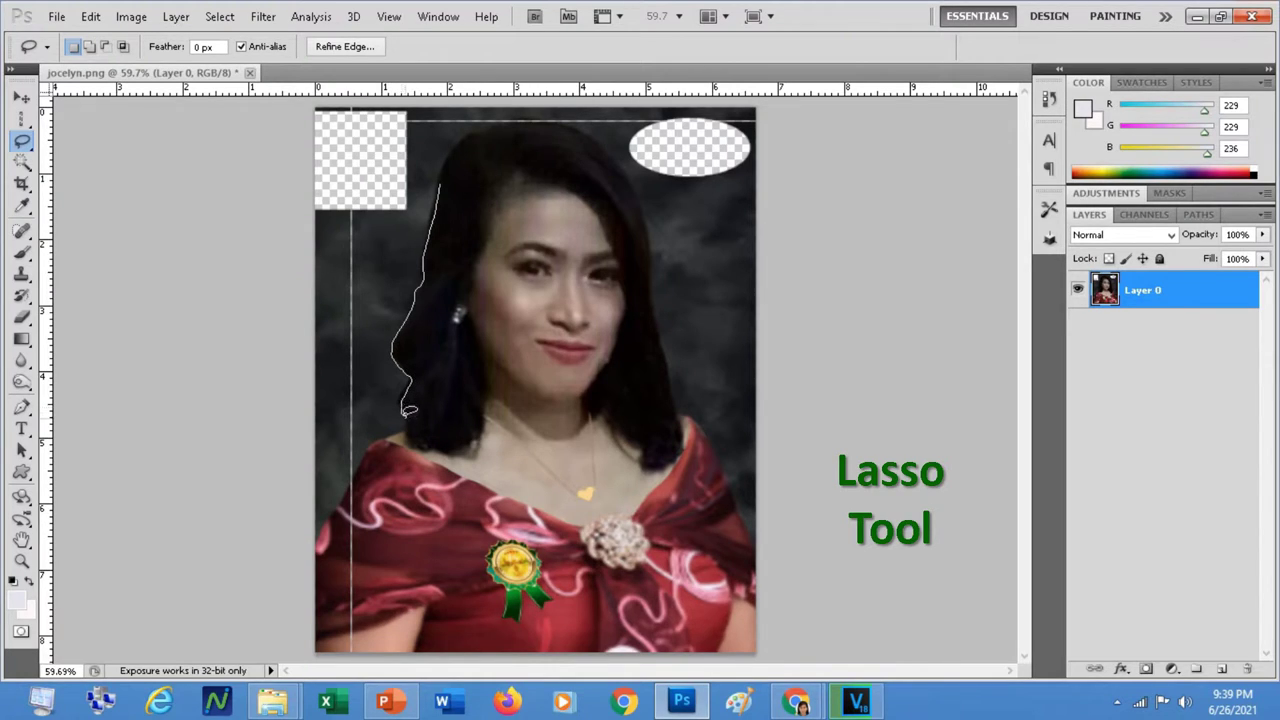
{"action": "mouse_move", "coordinate": [398, 425]}
{"action": "left_mouse_down"}
{"action": "mouse_move", "coordinate": [341, 377]}
{"action": "mouse_move", "coordinate": [344, 299]}
{"action": "mouse_move", "coordinate": [388, 212]}
{"action": "left_mouse_up"}
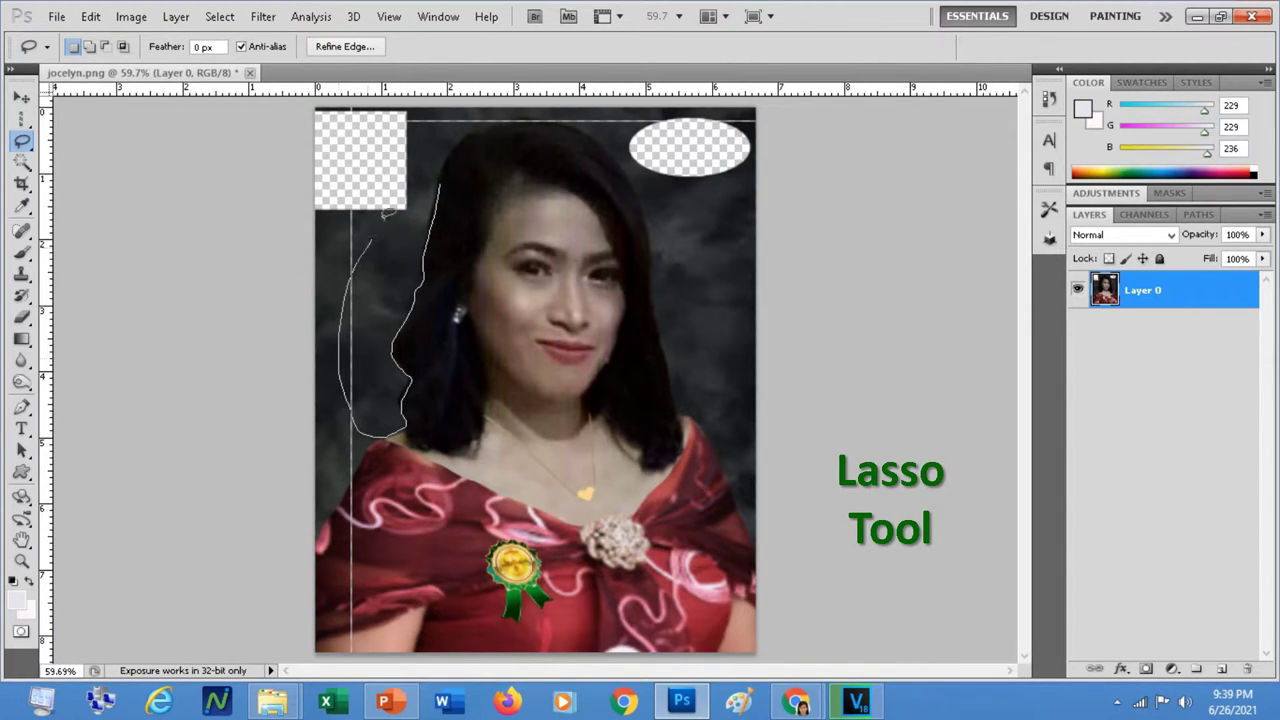
{"action": "left_click_drag", "start_coordinate": [444, 173], "coordinate": [442, 176]}
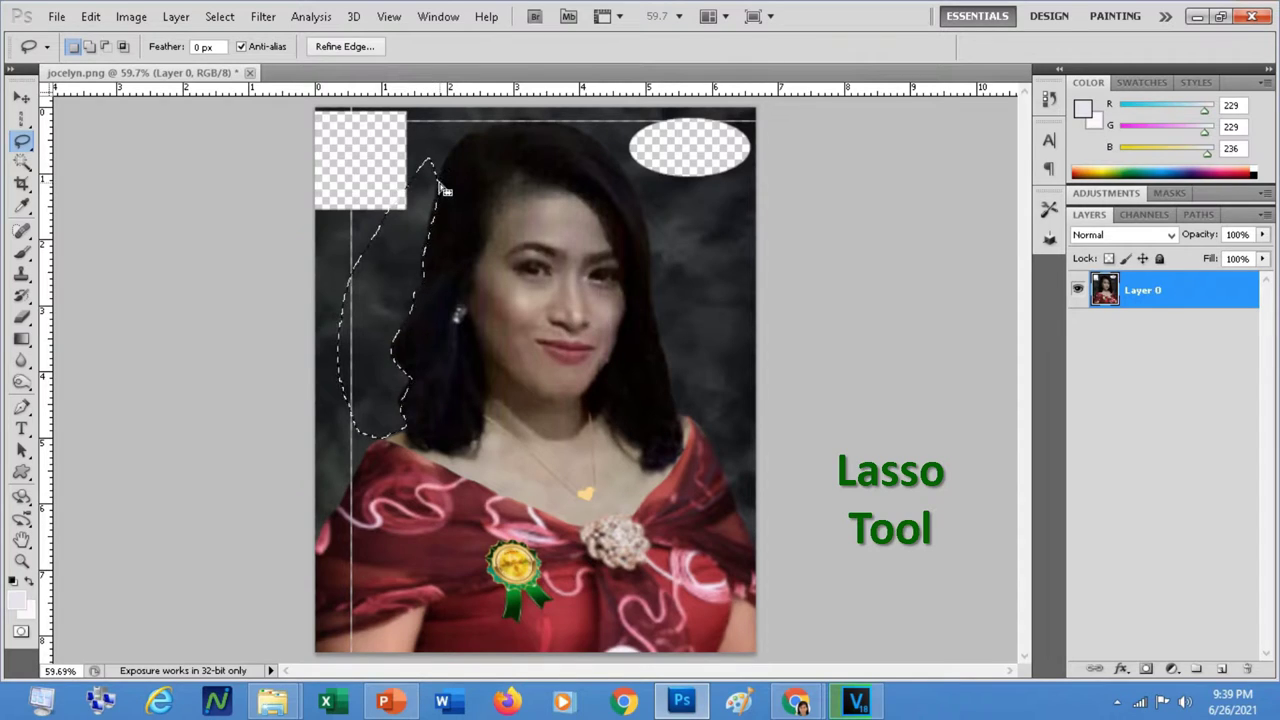
{"action": "key", "text": "Delete"}
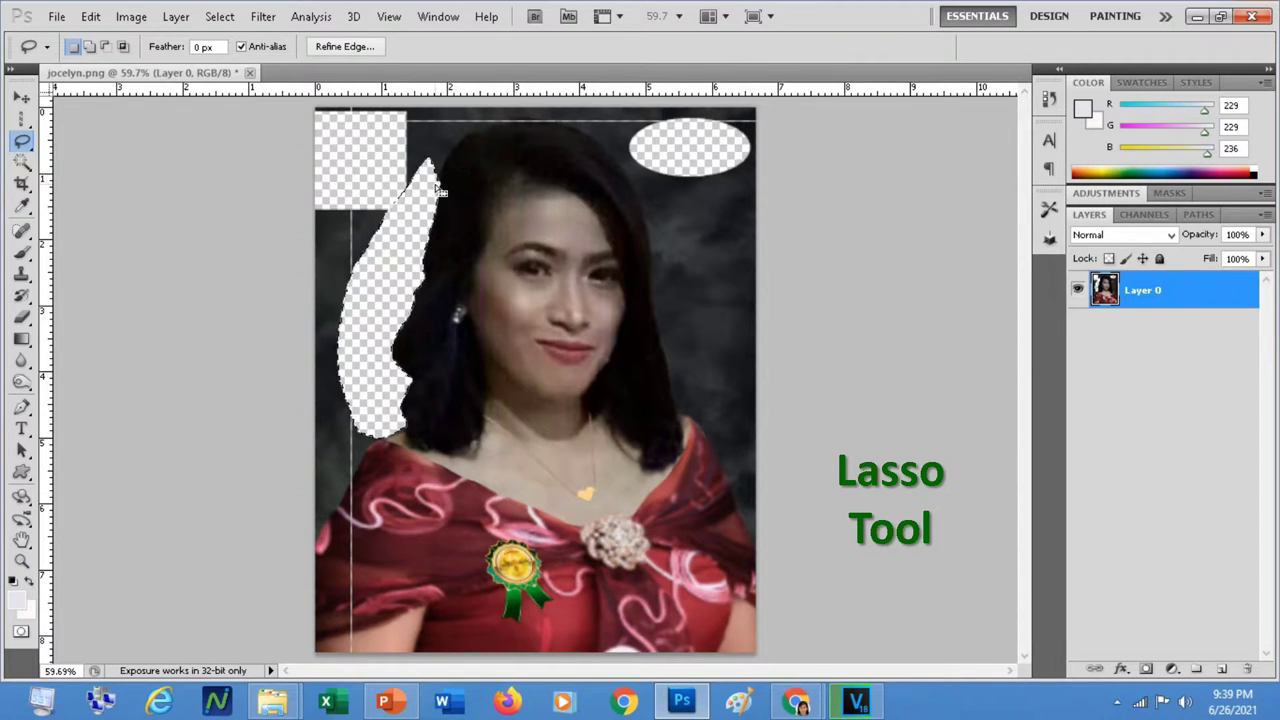
Outline the background beside the hair and shoulder on the portrait's right with the Polygonal Lasso and delete it.
{"action": "right_click", "coordinate": [22, 141]}
{"action": "left_click", "coordinate": [100, 160]}
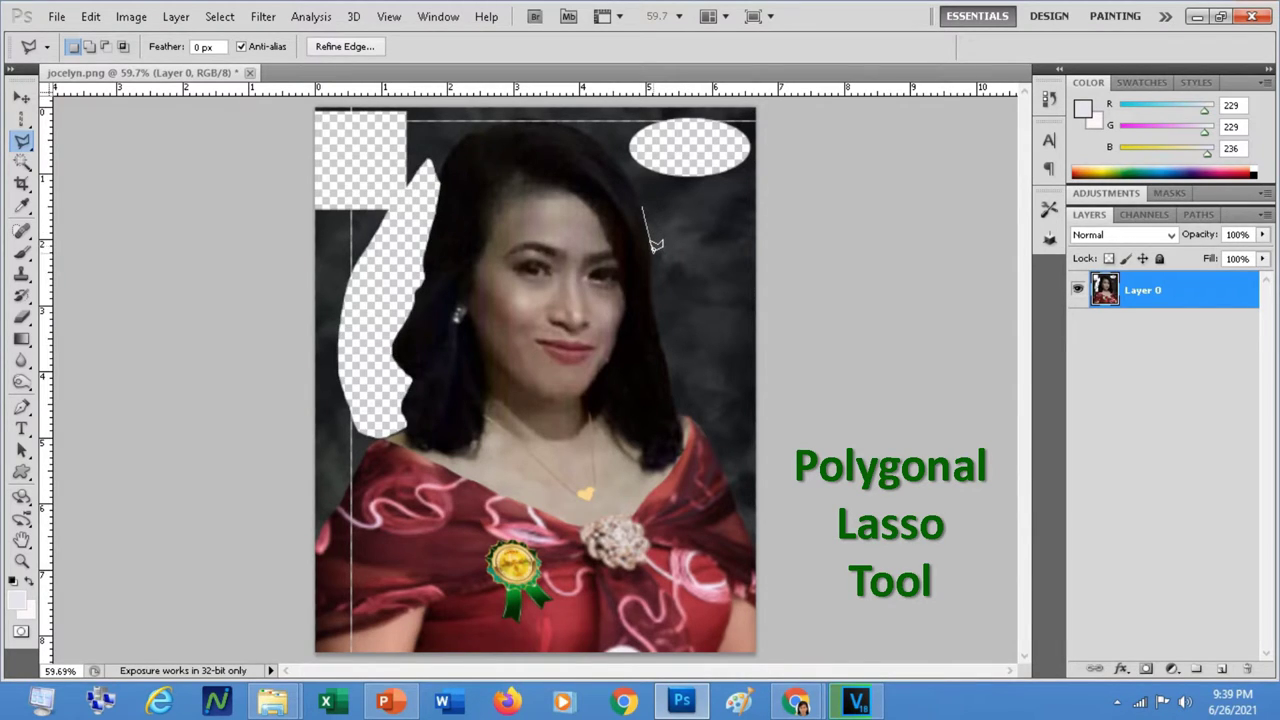
{"action": "left_click", "coordinate": [651, 278]}
{"action": "left_click", "coordinate": [695, 418]}
{"action": "left_click", "coordinate": [757, 540]}
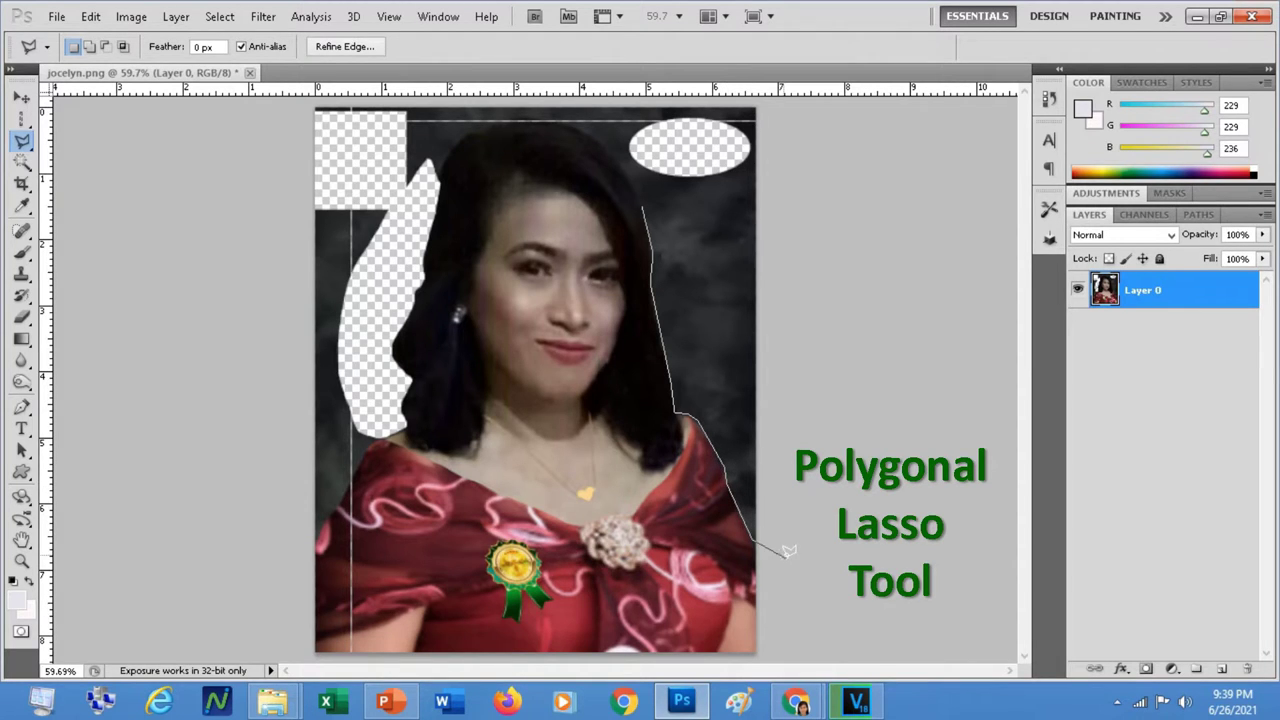
{"action": "left_click", "coordinate": [802, 556]}
{"action": "left_click", "coordinate": [893, 267]}
{"action": "left_click", "coordinate": [646, 203]}
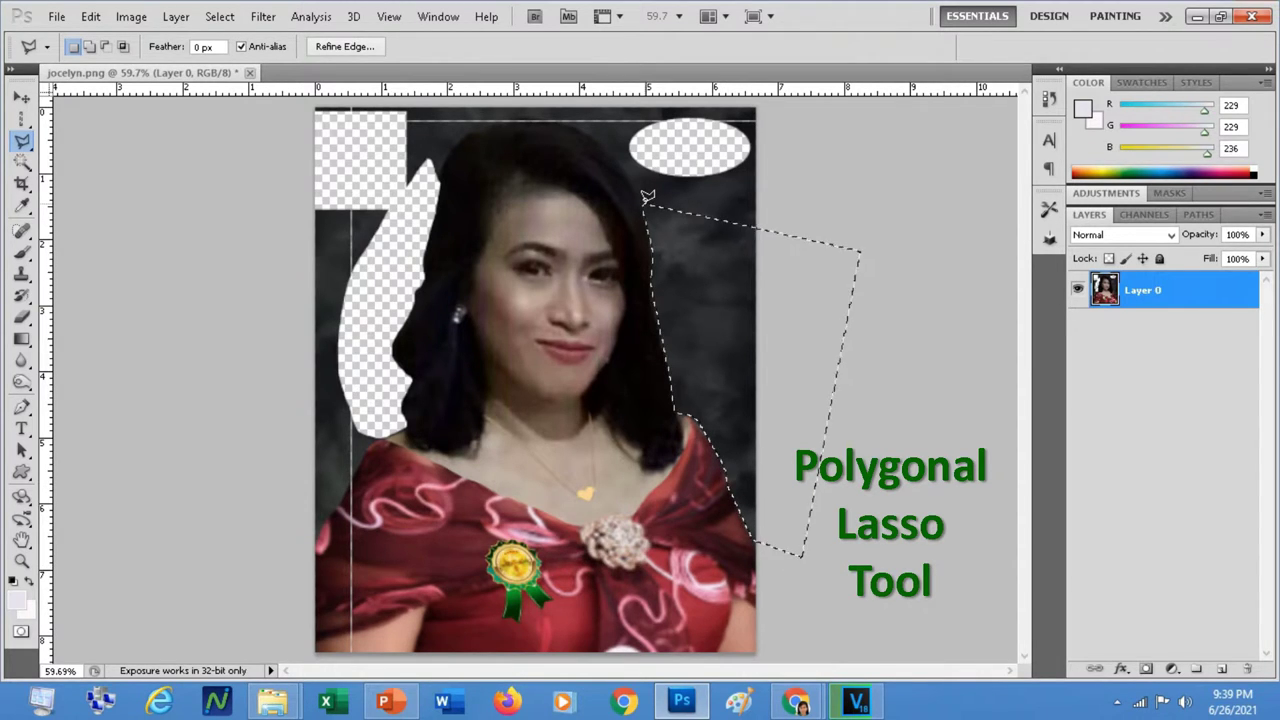
{"action": "key", "text": "Delete"}
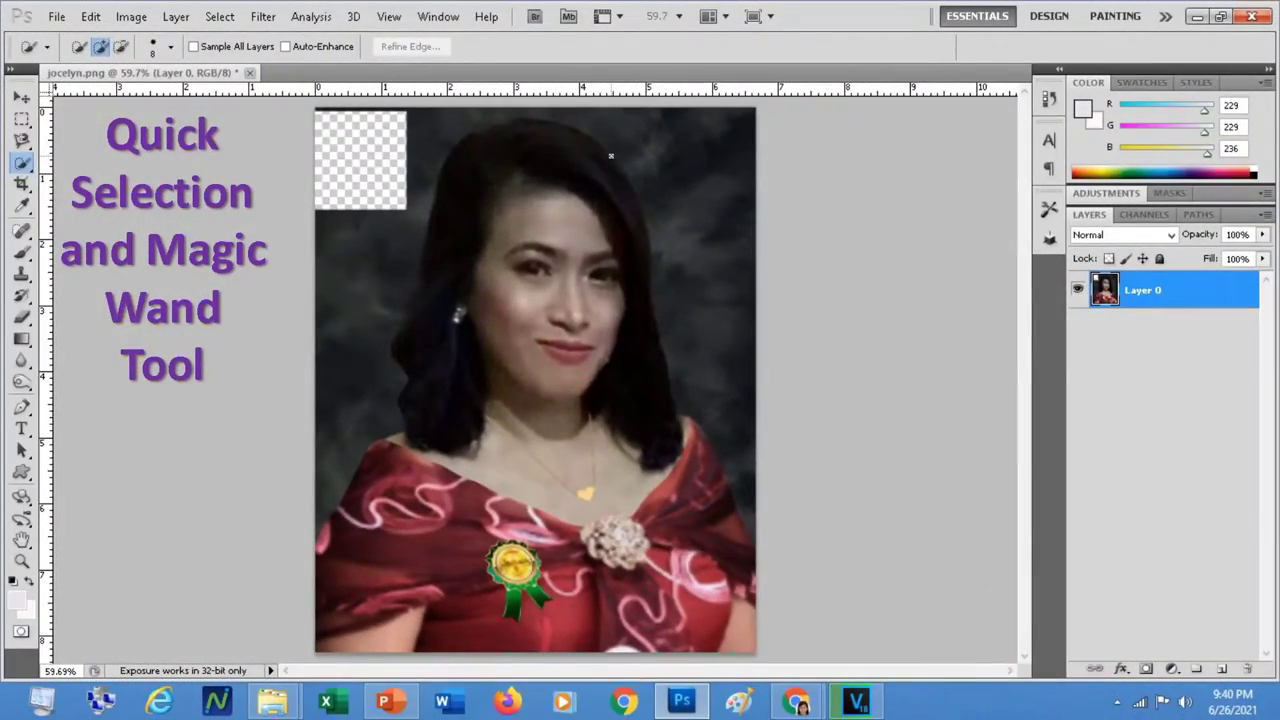
Select the background on the portrait's right, from the top edge down past the shoulder, with the Quick Selection tool.
{"action": "left_click_drag", "start_coordinate": [610, 156], "coordinate": [648, 181]}
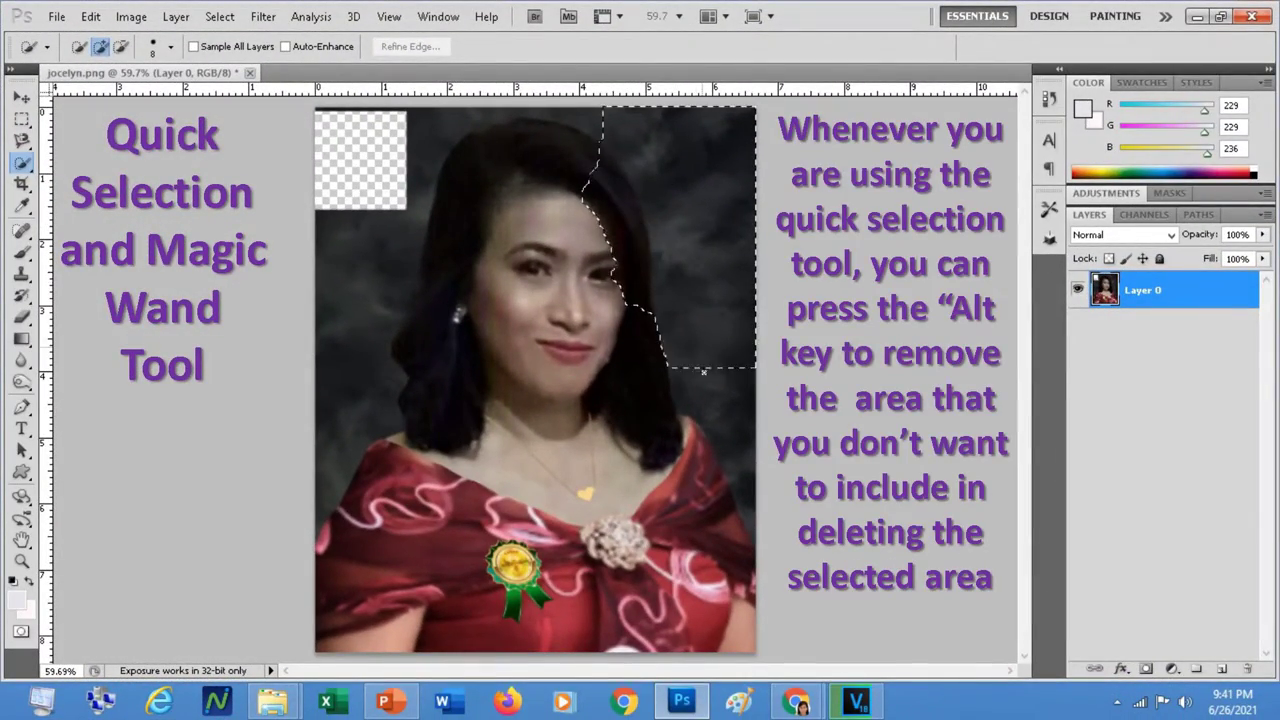
{"action": "left_click_drag", "start_coordinate": [732, 465], "coordinate": [750, 596]}
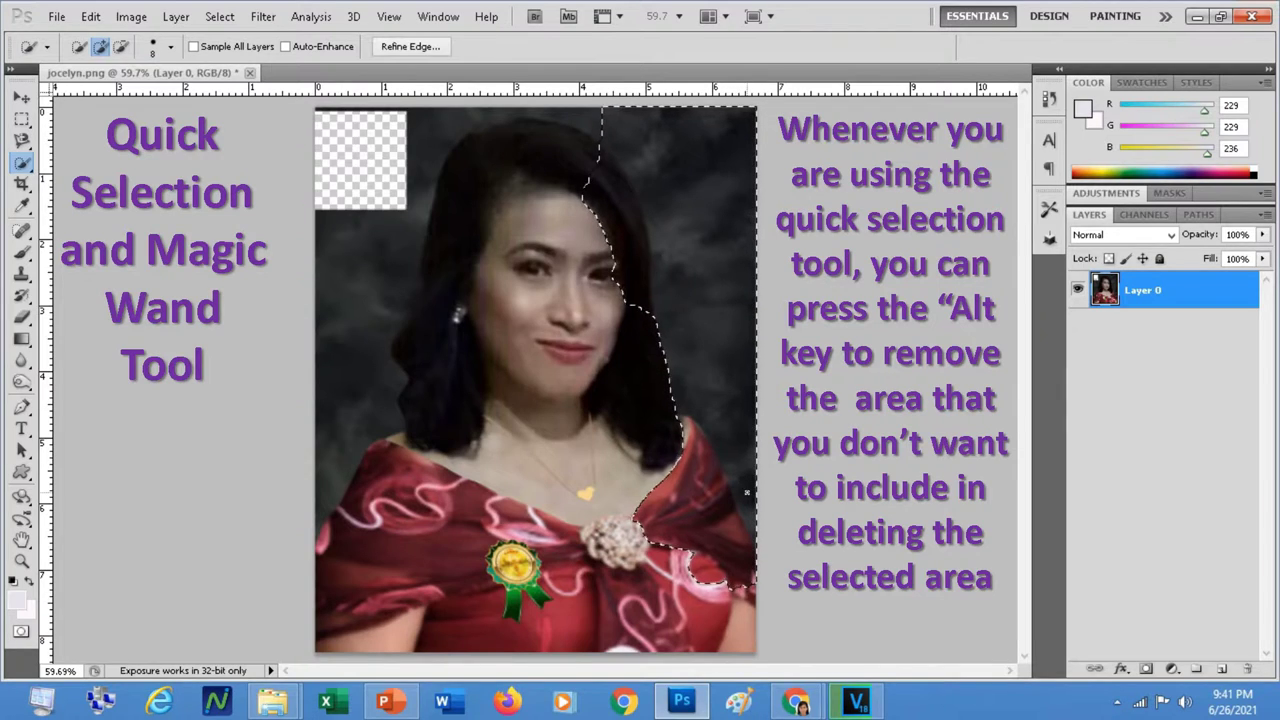
Subtract the dress and hair from the selection with a size 45 quick selection brush, and delete the selected background.
{"action": "key", "text": "alt"}
{"action": "key", "text": "bracketright"}
{"action": "key", "text": "bracketright"}
{"action": "key", "text": "bracketright"}
{"action": "key", "text": "bracketright"}
{"action": "key", "text": "bracketright"}
{"action": "key", "text": "bracketright"}
{"action": "key", "text": "bracketright"}
{"action": "key", "text": "bracketright"}
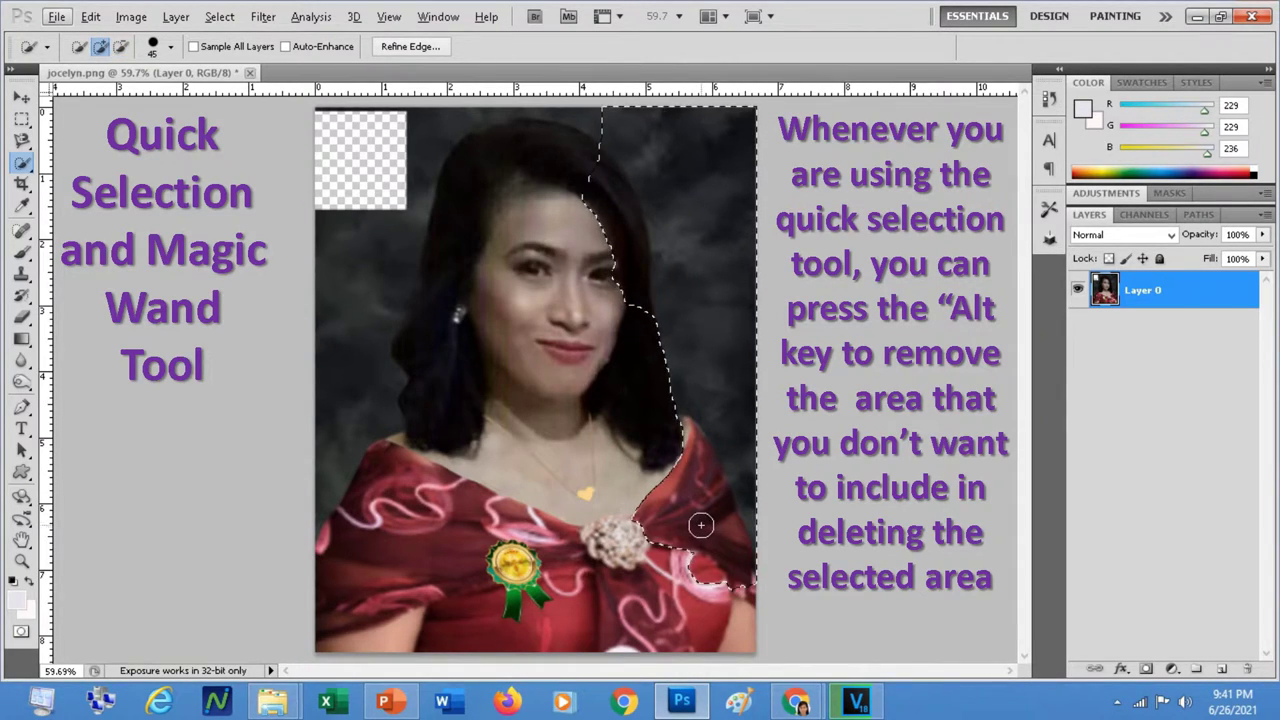
{"action": "key", "text": "alt"}
{"action": "left_click_drag", "start_coordinate": [742, 568], "coordinate": [704, 512]}
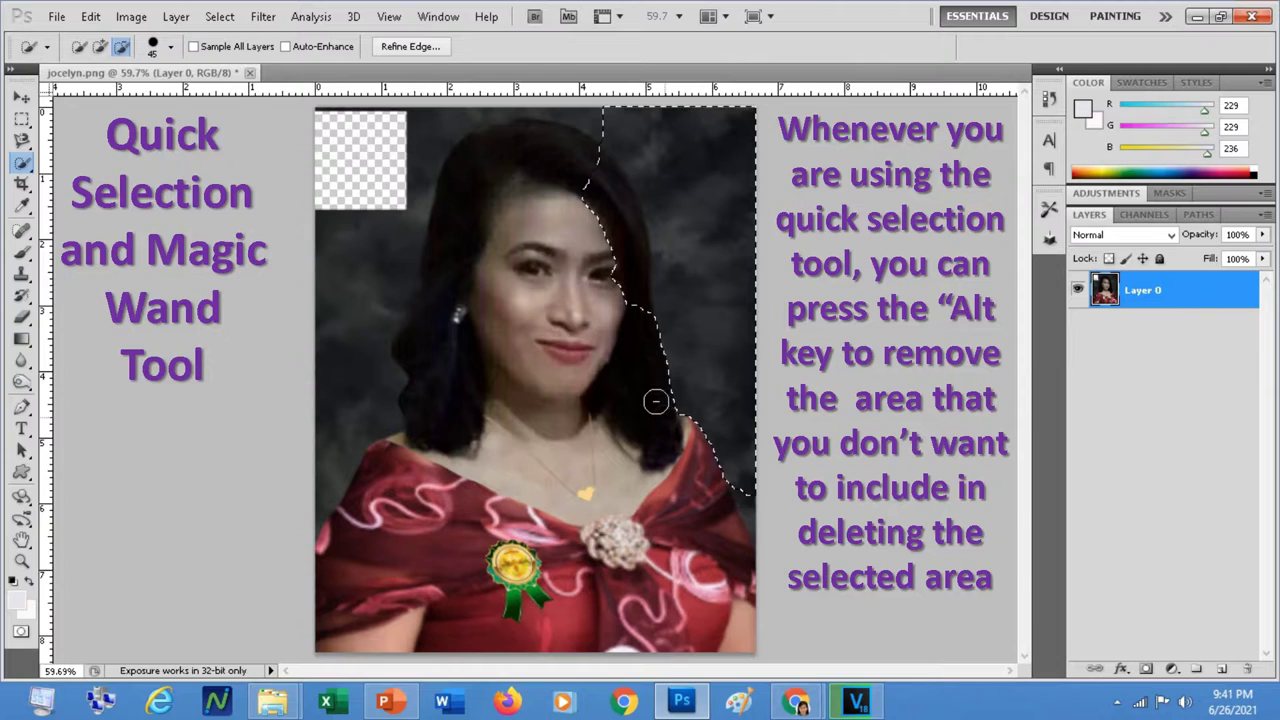
{"action": "left_click_drag", "start_coordinate": [609, 250], "coordinate": [600, 208]}
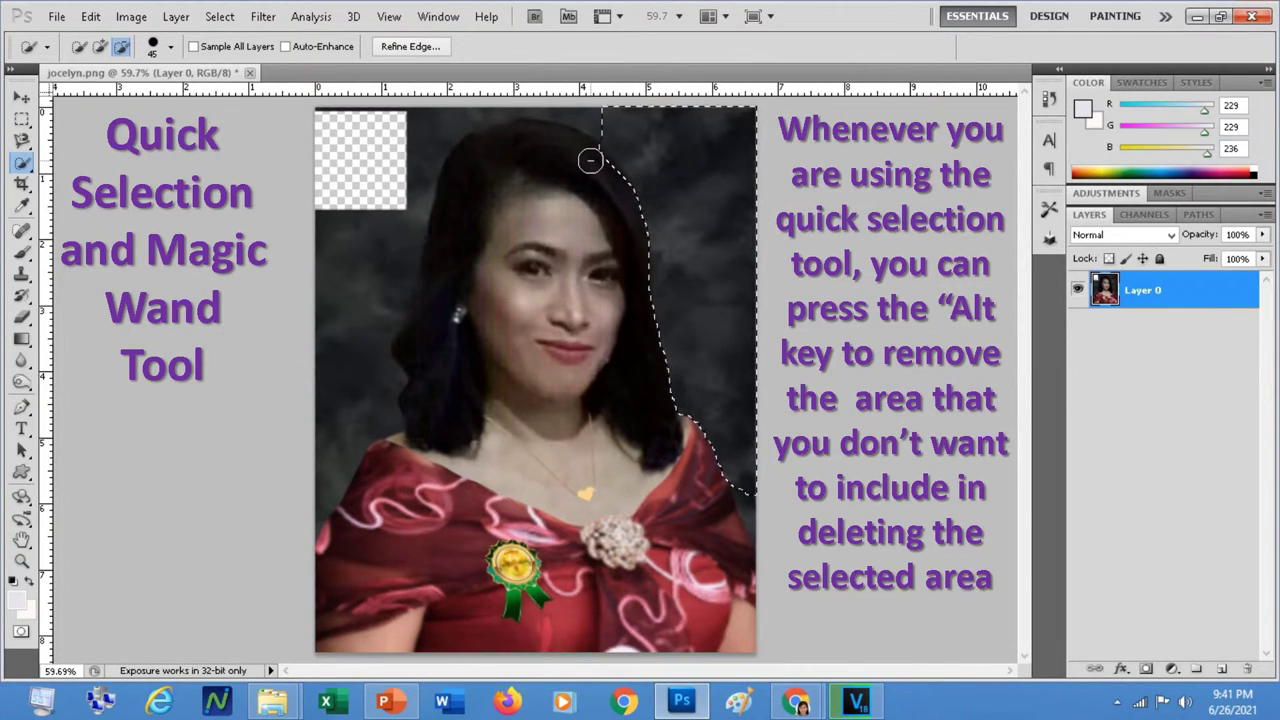
{"action": "left_click_drag", "start_coordinate": [590, 160], "coordinate": [598, 142]}
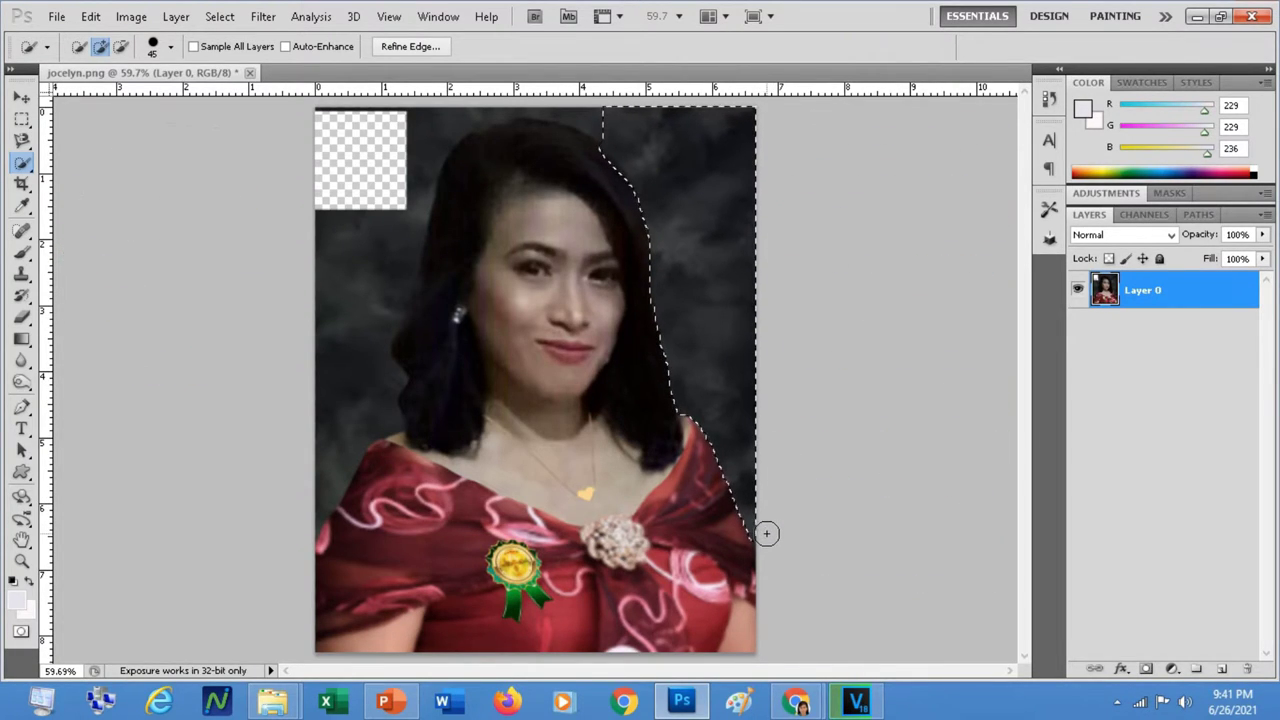
{"action": "key", "text": "Delete"}
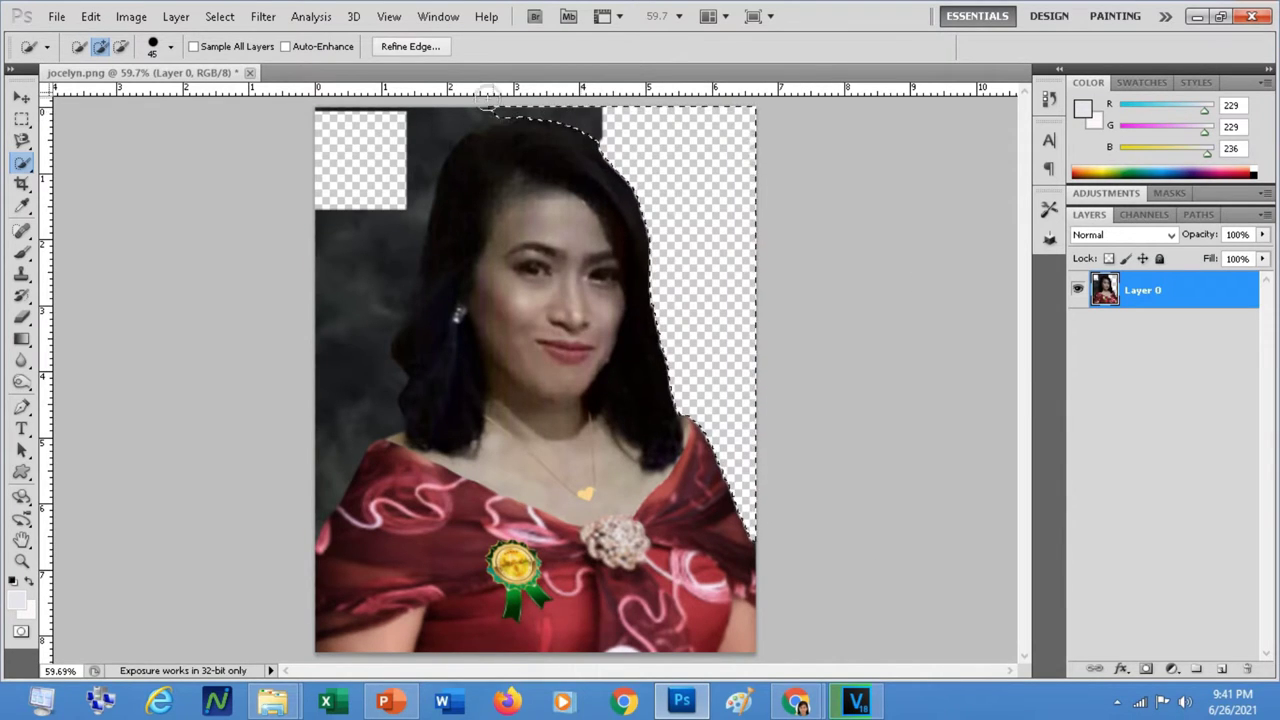
Quick-select the background on the portrait's left, subtract the dress and hair from the selection, and delete the selected background.
{"action": "mouse_move", "coordinate": [418, 138]}
{"action": "left_mouse_down"}
{"action": "mouse_move", "coordinate": [378, 412]}
{"action": "mouse_move", "coordinate": [446, 534]}
{"action": "left_mouse_up"}
{"action": "left_click", "coordinate": [121, 46]}
{"action": "mouse_move", "coordinate": [630, 480]}
{"action": "left_mouse_down"}
{"action": "mouse_move", "coordinate": [600, 300]}
{"action": "mouse_move", "coordinate": [555, 165]}
{"action": "mouse_move", "coordinate": [526, 149]}
{"action": "mouse_move", "coordinate": [480, 230]}
{"action": "mouse_move", "coordinate": [607, 572]}
{"action": "mouse_move", "coordinate": [396, 477]}
{"action": "mouse_move", "coordinate": [450, 486]}
{"action": "mouse_move", "coordinate": [433, 402]}
{"action": "mouse_move", "coordinate": [446, 363]}
{"action": "mouse_move", "coordinate": [400, 343]}
{"action": "left_mouse_up"}
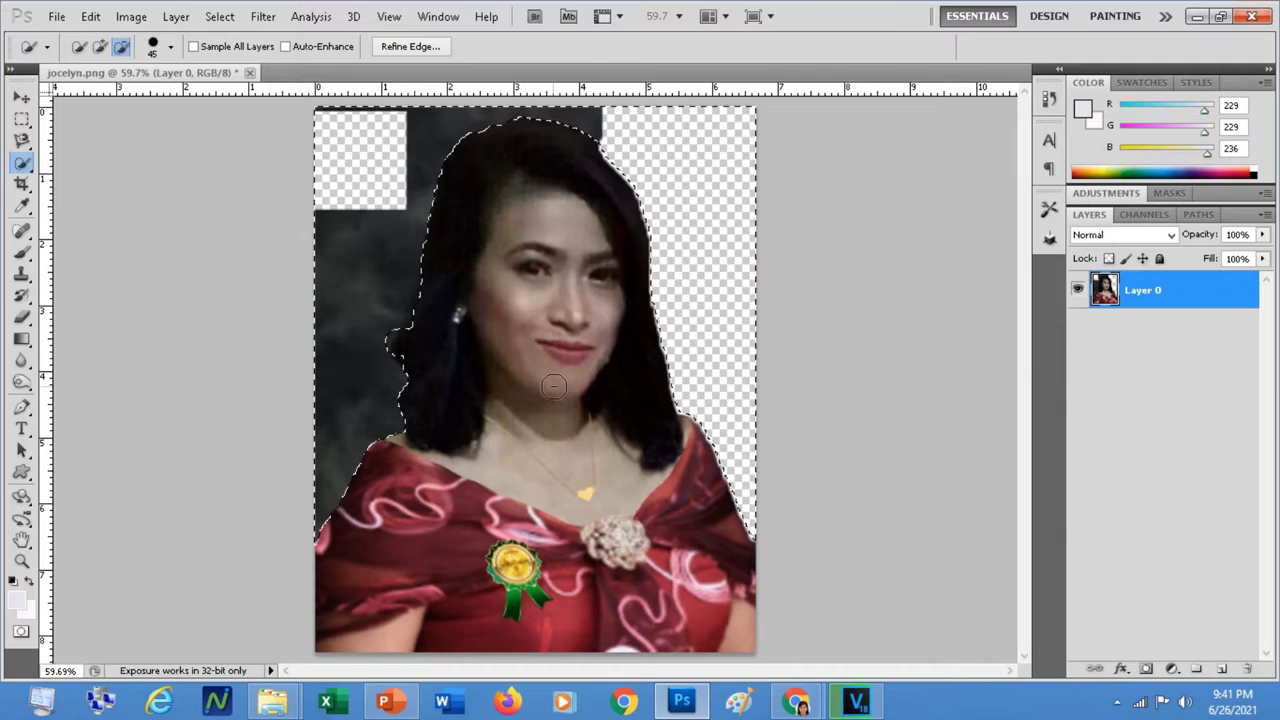
{"action": "key", "text": "alt"}
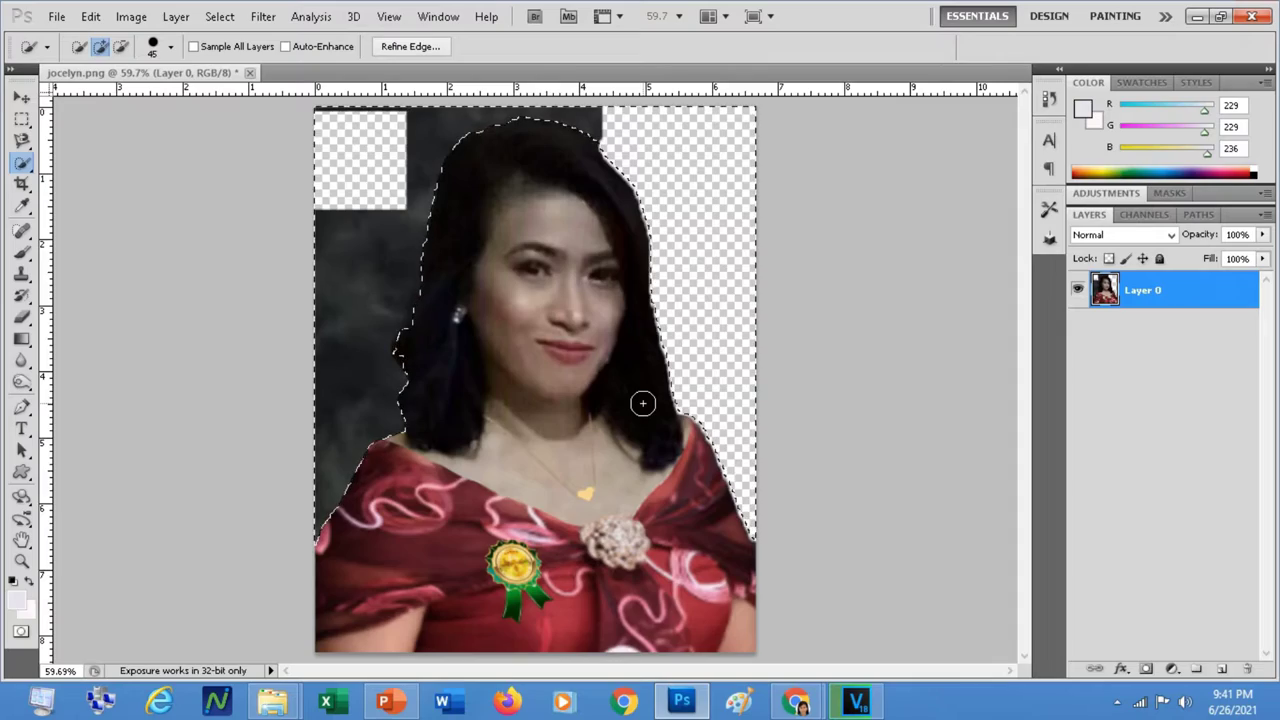
{"action": "key", "text": "Delete"}
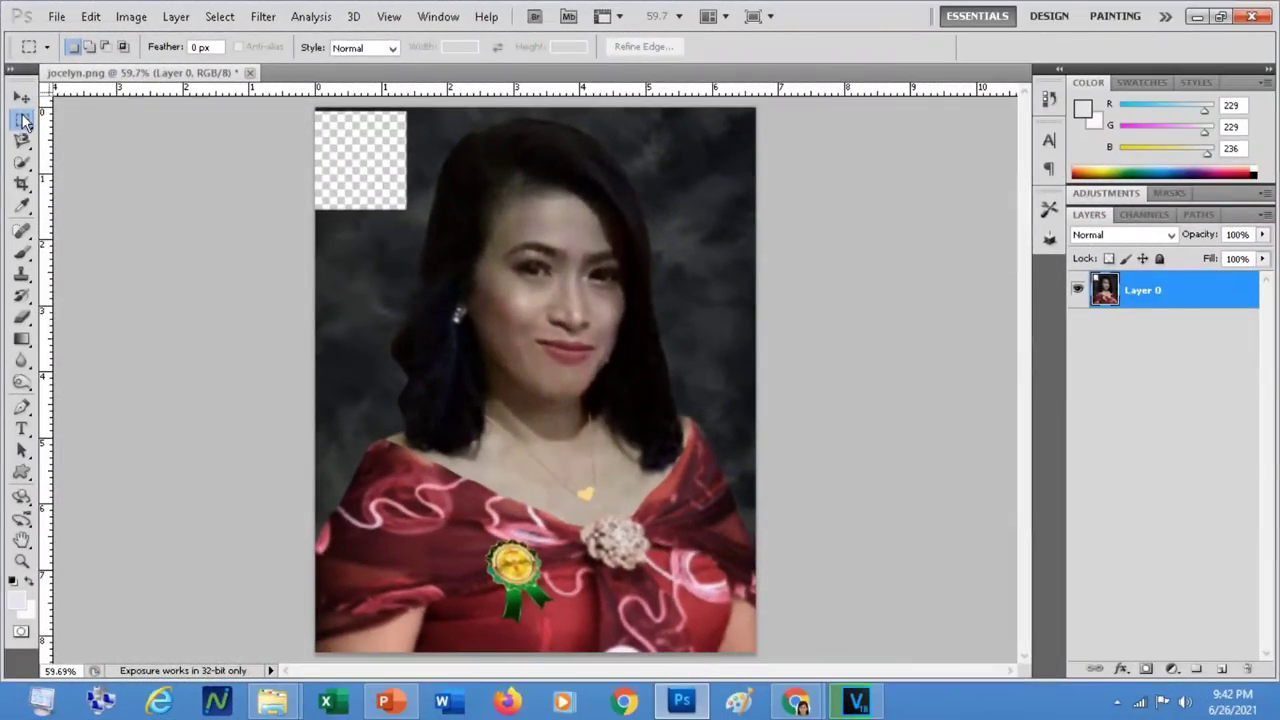
Select a large oval around the portrait with the Elliptical Marquee and duplicate Layer 0 within jocelyn.png.
{"action": "right_click", "coordinate": [22, 118]}
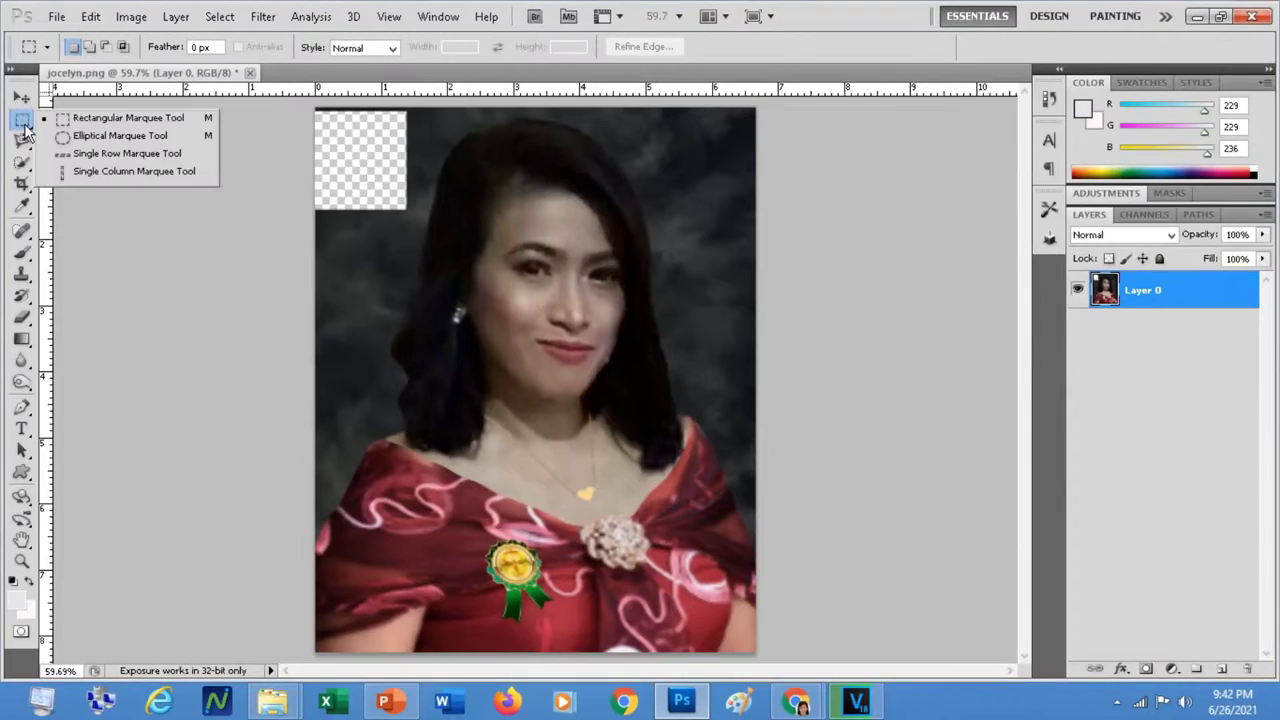
{"action": "left_click", "coordinate": [108, 145]}
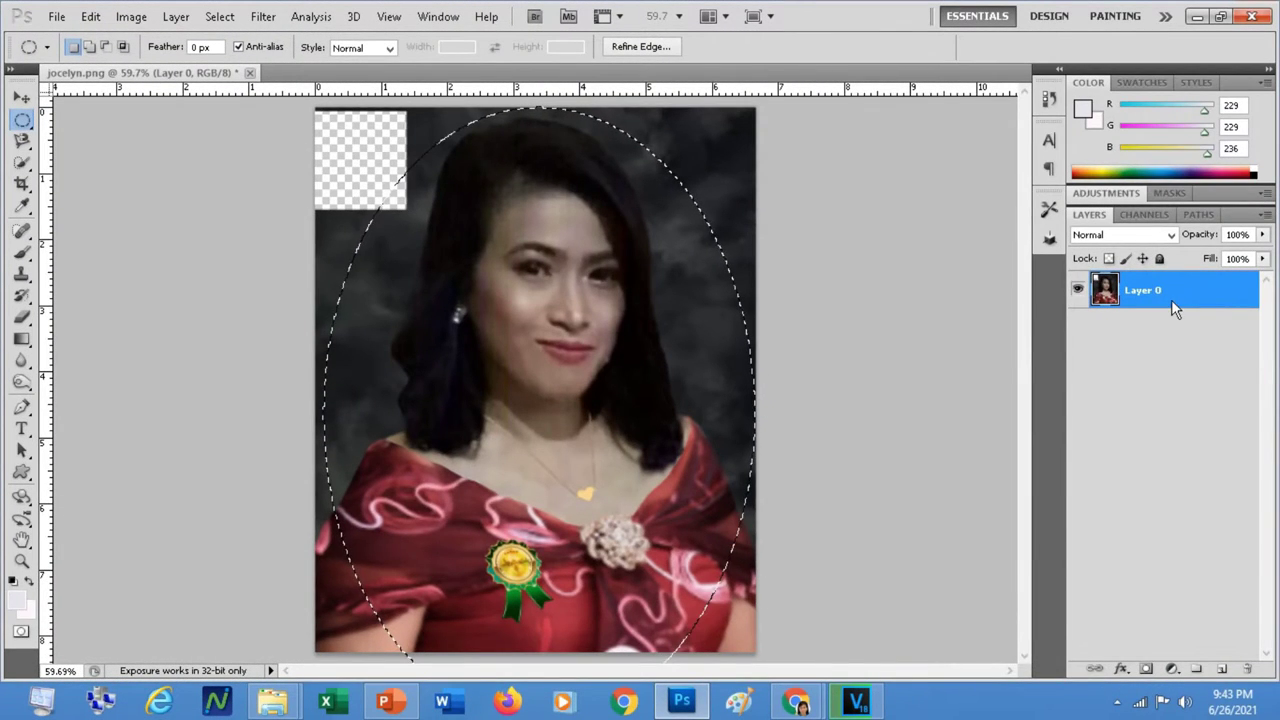
{"action": "right_click", "coordinate": [1171, 299]}
{"action": "left_click", "coordinate": [1072, 318]}
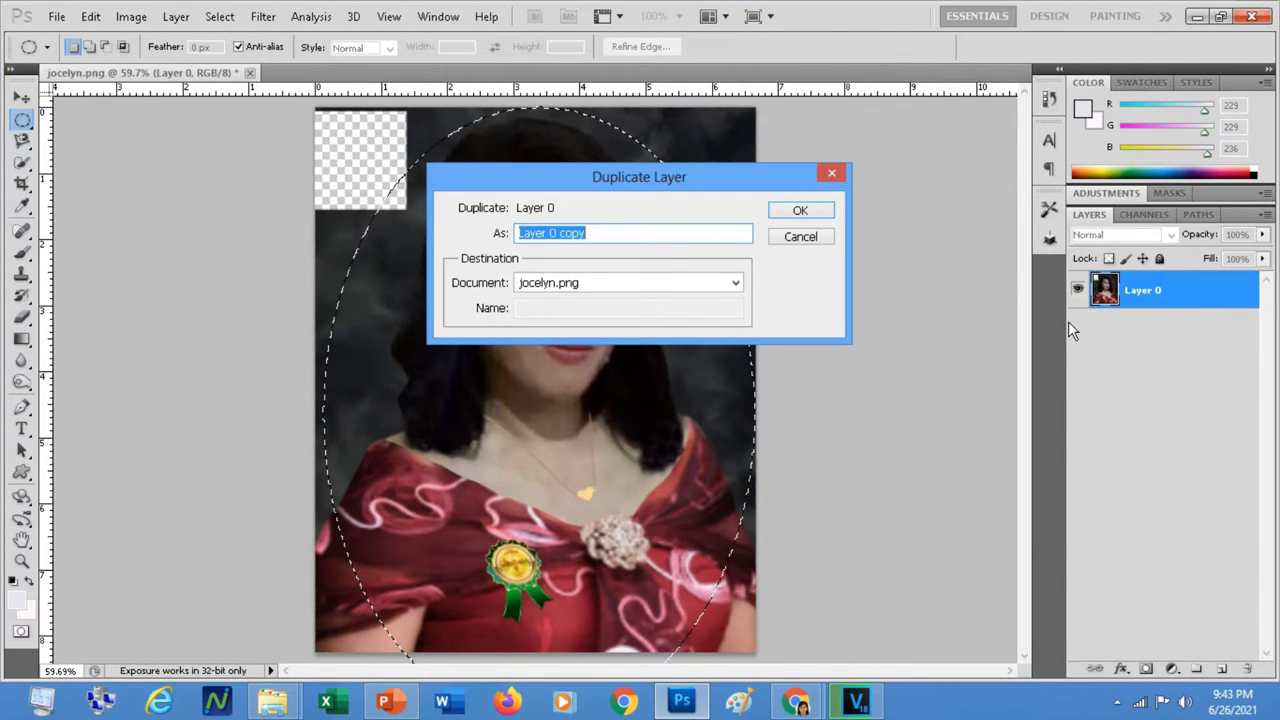
{"action": "left_click", "coordinate": [800, 210]}
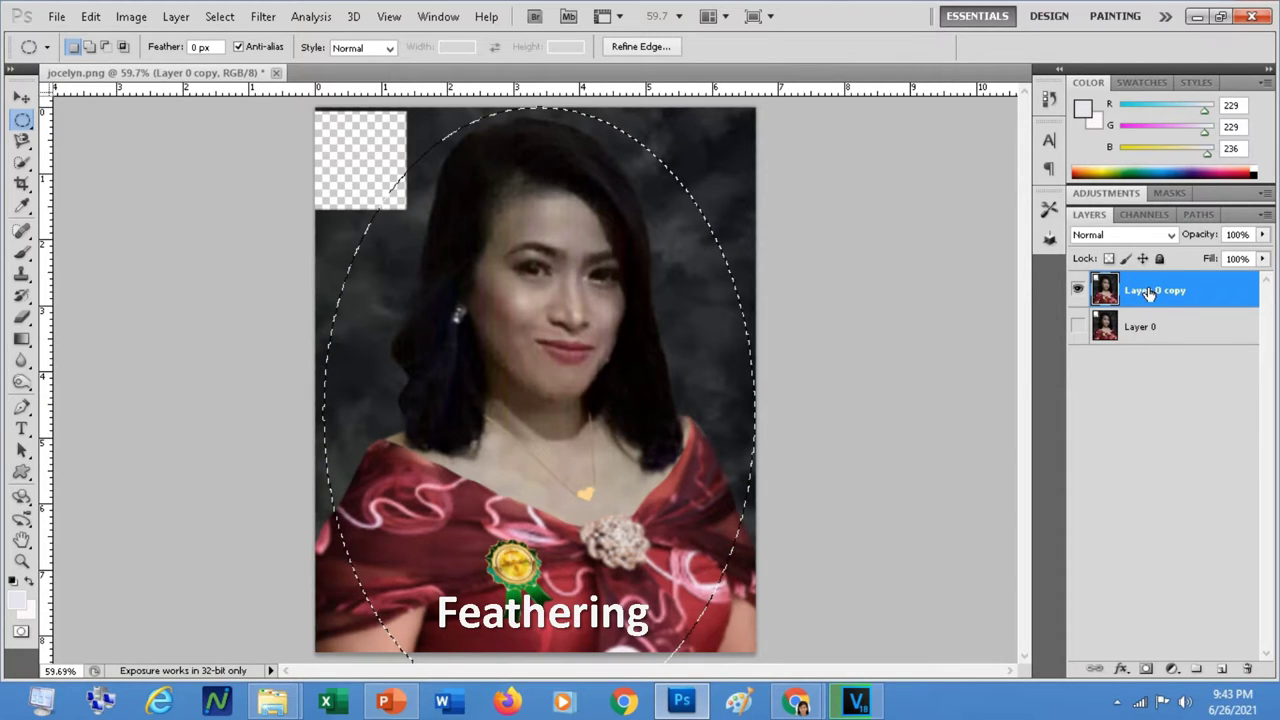
Refine the edge of the oval selection on the duplicated layer and output it to a new layer with layer mask.
{"action": "left_click", "coordinate": [219, 17]}
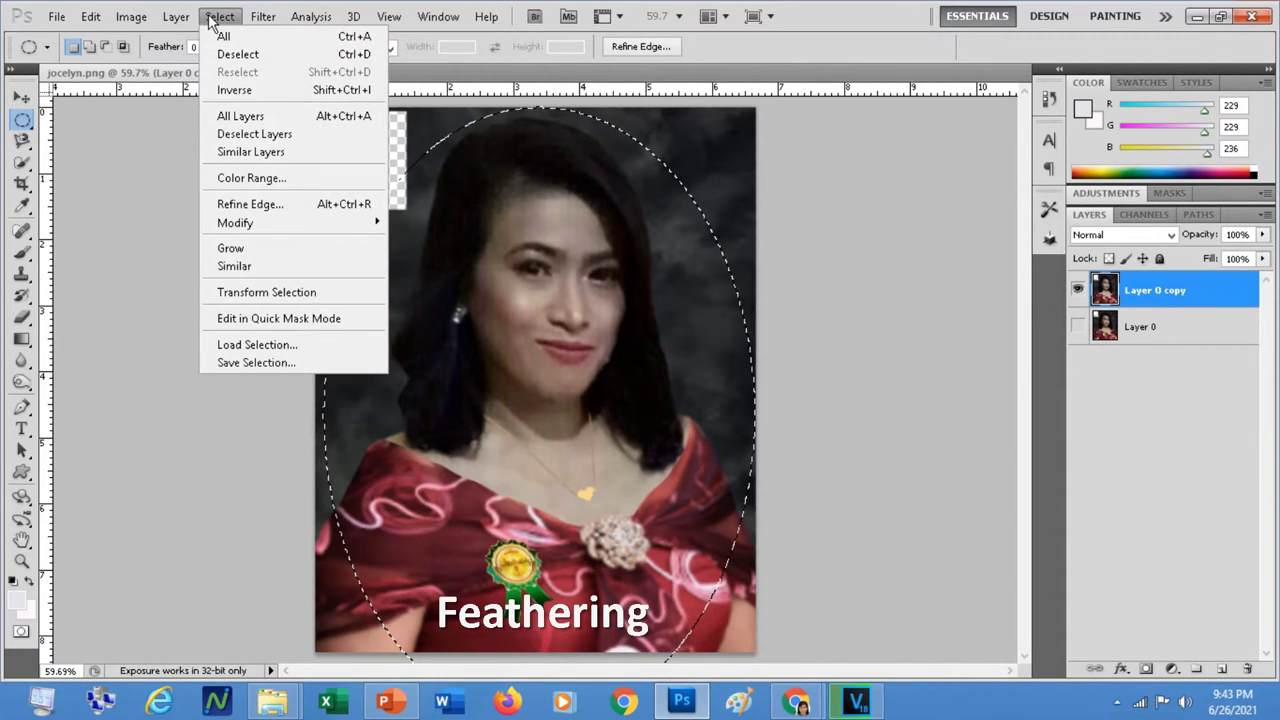
{"action": "left_click", "coordinate": [295, 204]}
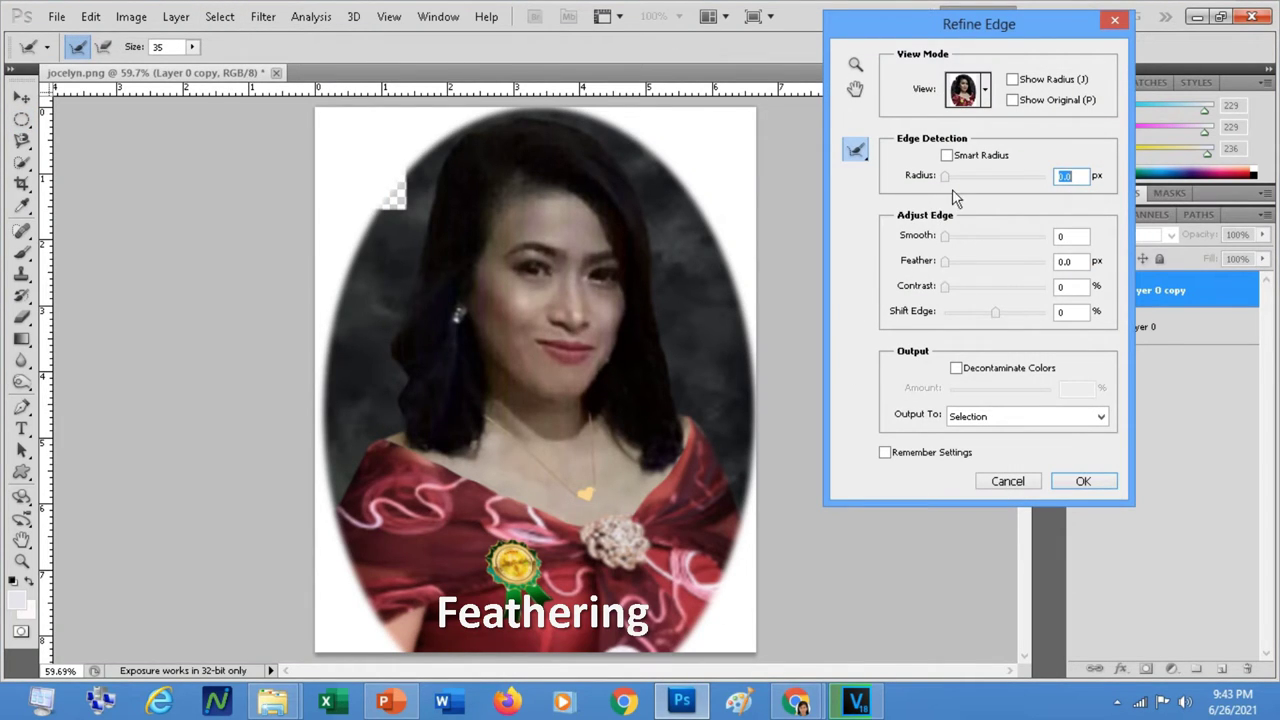
{"action": "left_click", "coordinate": [1100, 416]}
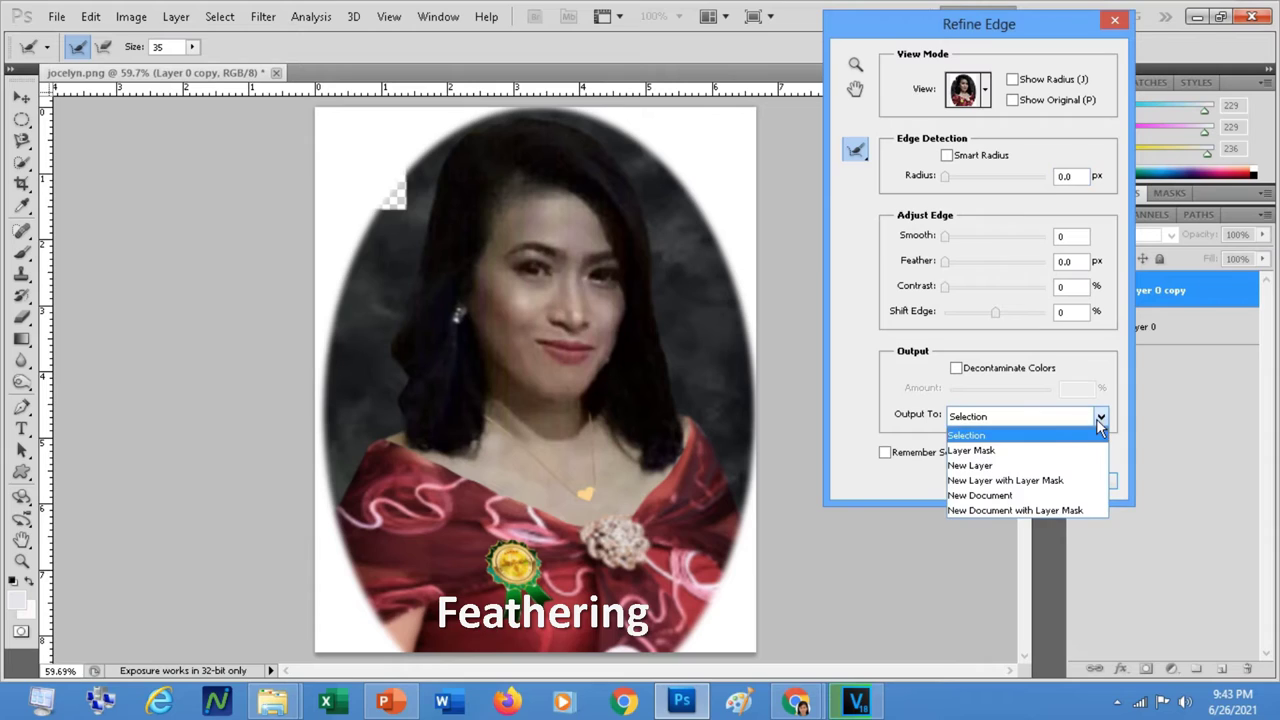
{"action": "left_click", "coordinate": [1012, 481]}
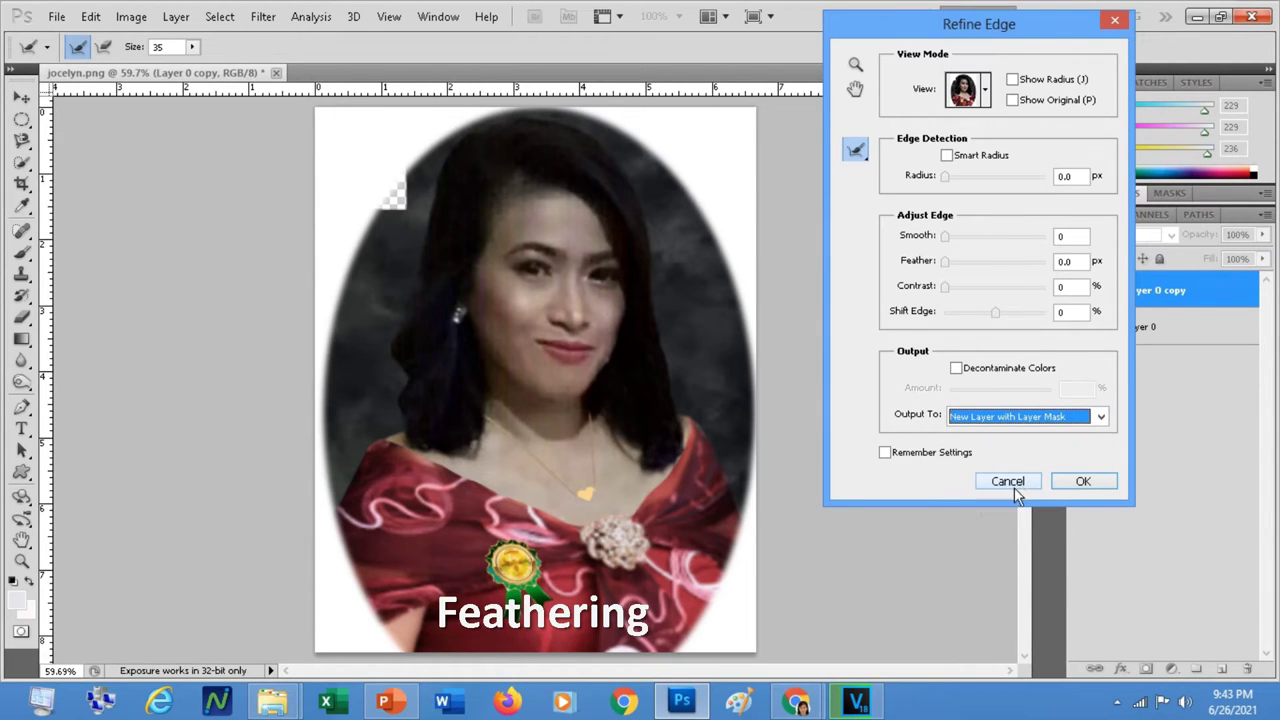
{"action": "left_click", "coordinate": [1080, 483]}
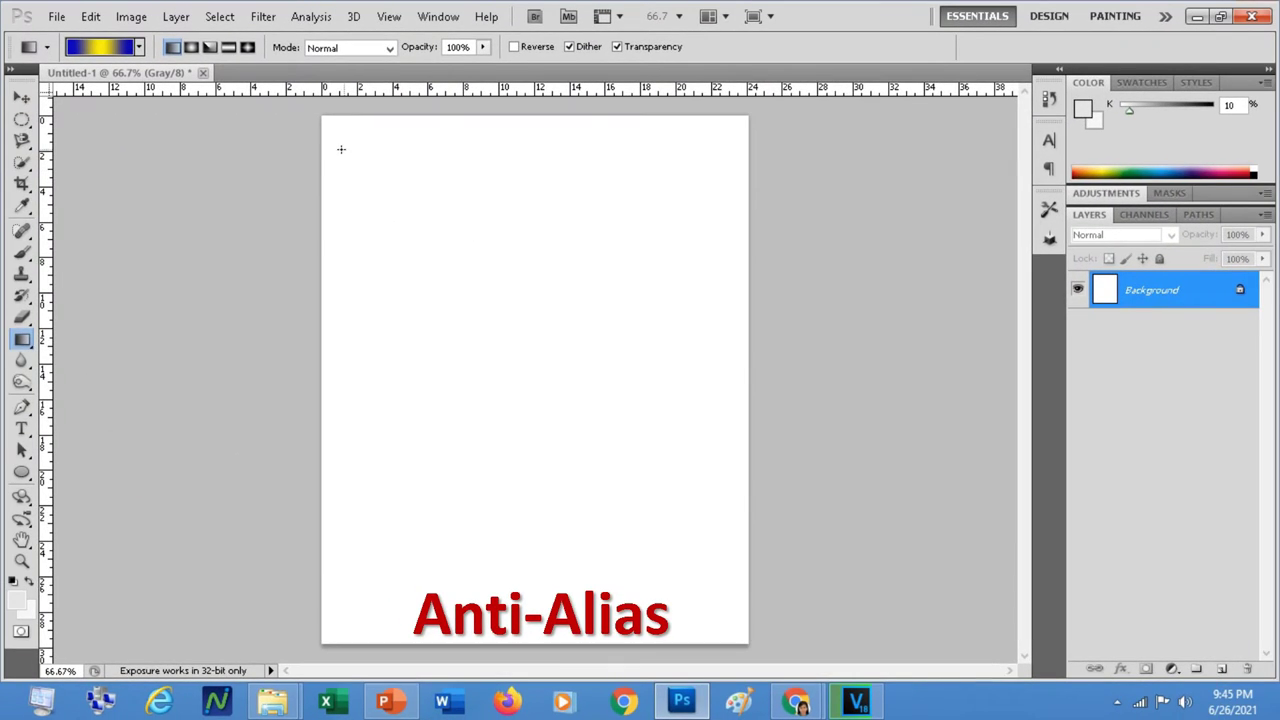
Draw a circular marquee without anti-aliasing in the upper part of the blank page and fill it with a diagonal linear gradient.
{"action": "key", "text": "m"}
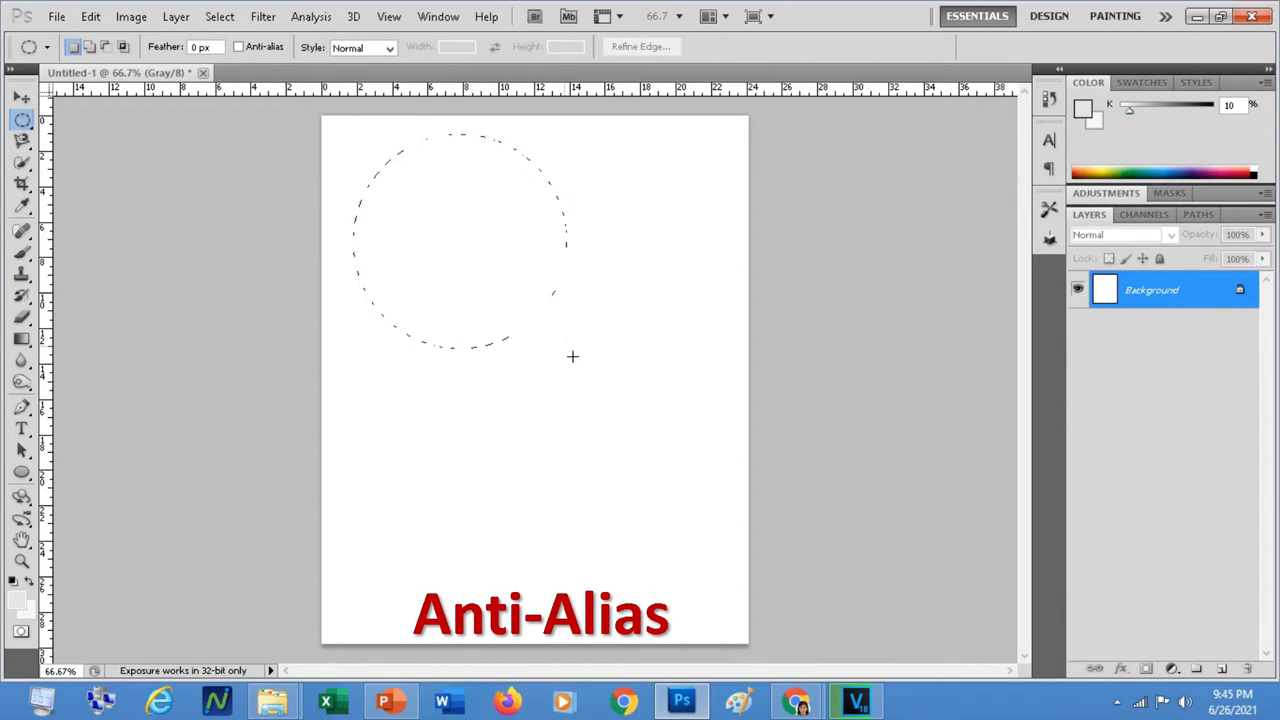
{"action": "left_click_drag", "start_coordinate": [572, 356], "coordinate": [588, 372]}
{"action": "left_click", "coordinate": [22, 340]}
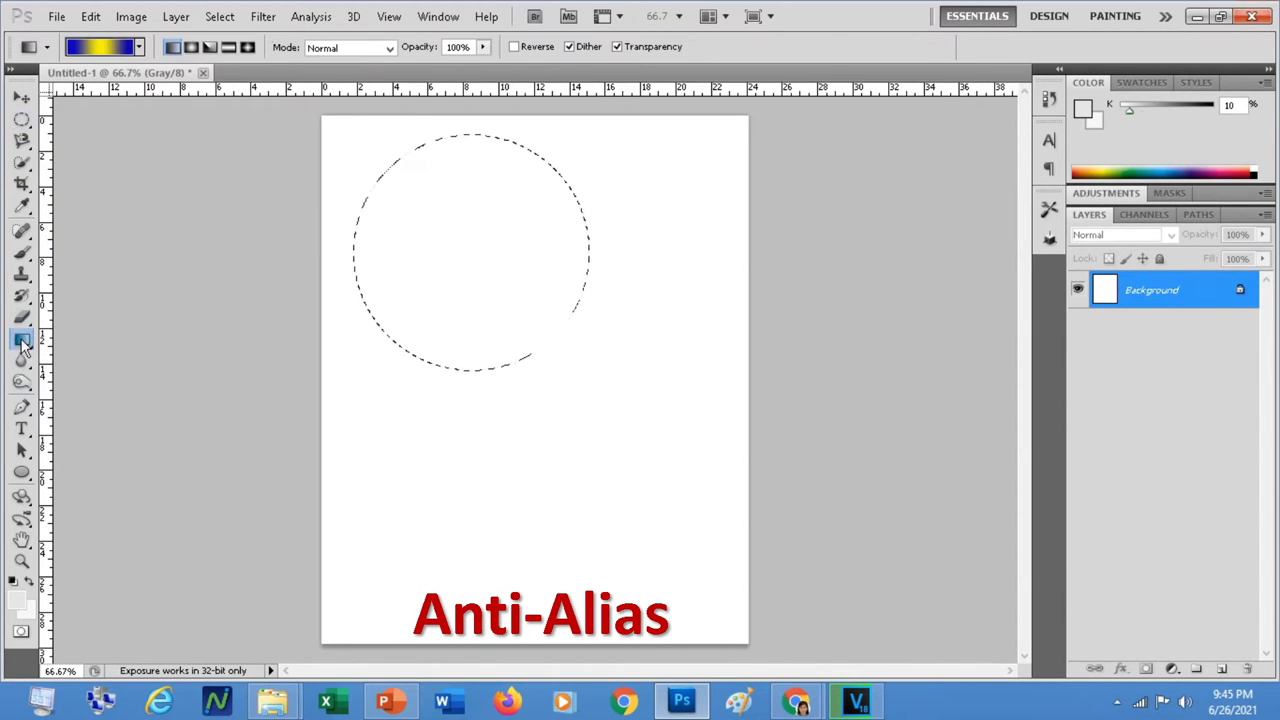
{"action": "left_click_drag", "start_coordinate": [400, 163], "coordinate": [553, 333]}
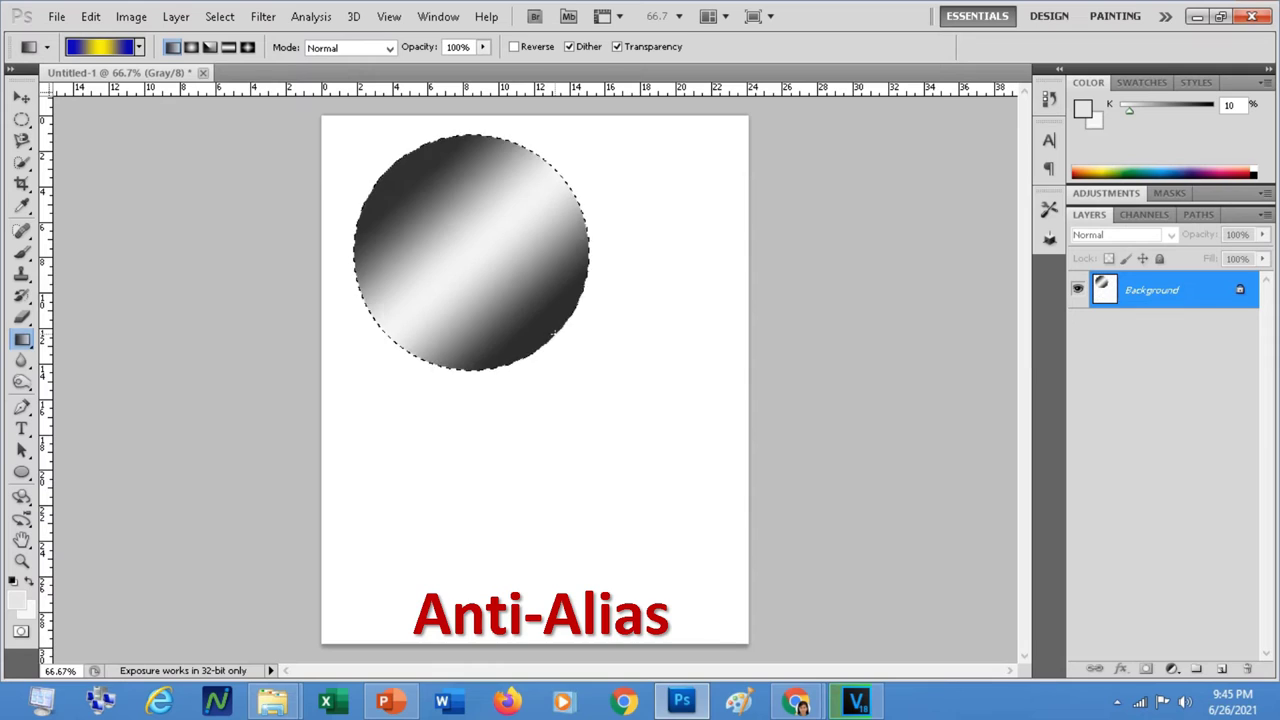
Confirm the Blue, Yellow, Blue gradient, convert the image to RGB Color mode, and refill the circle diagonally with it.
{"action": "left_click", "coordinate": [100, 47]}
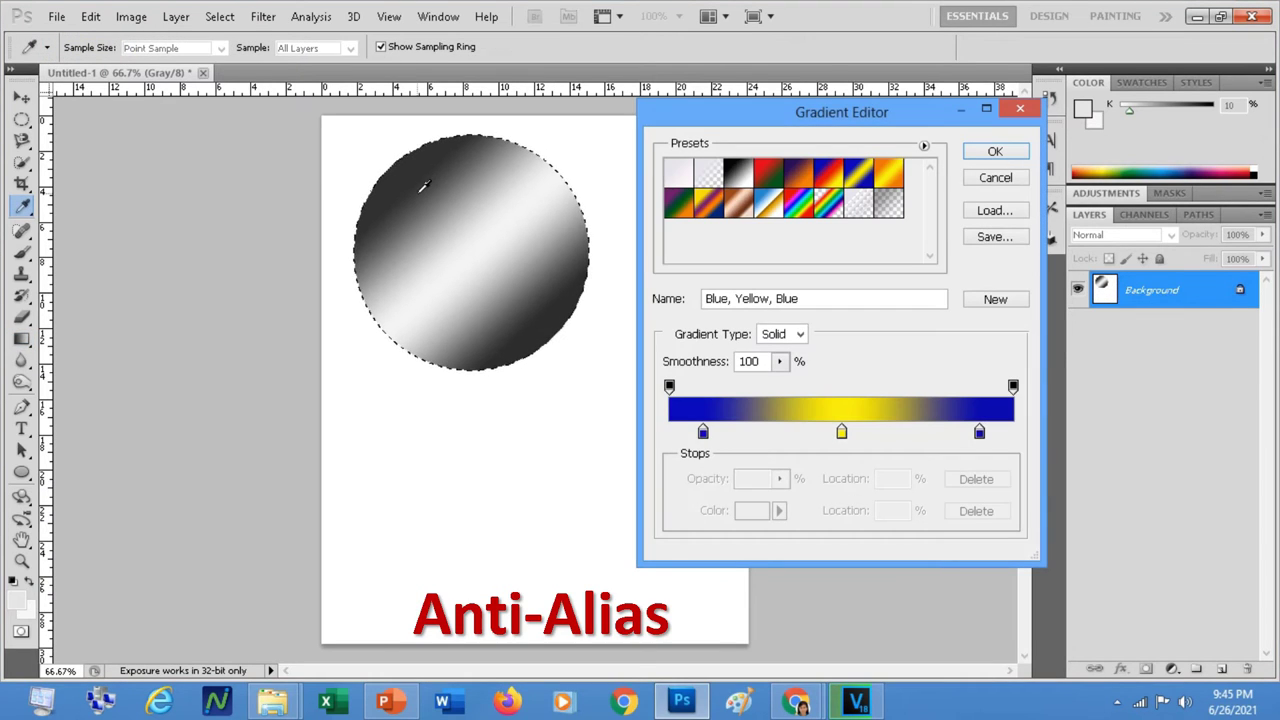
{"action": "left_click", "coordinate": [995, 152]}
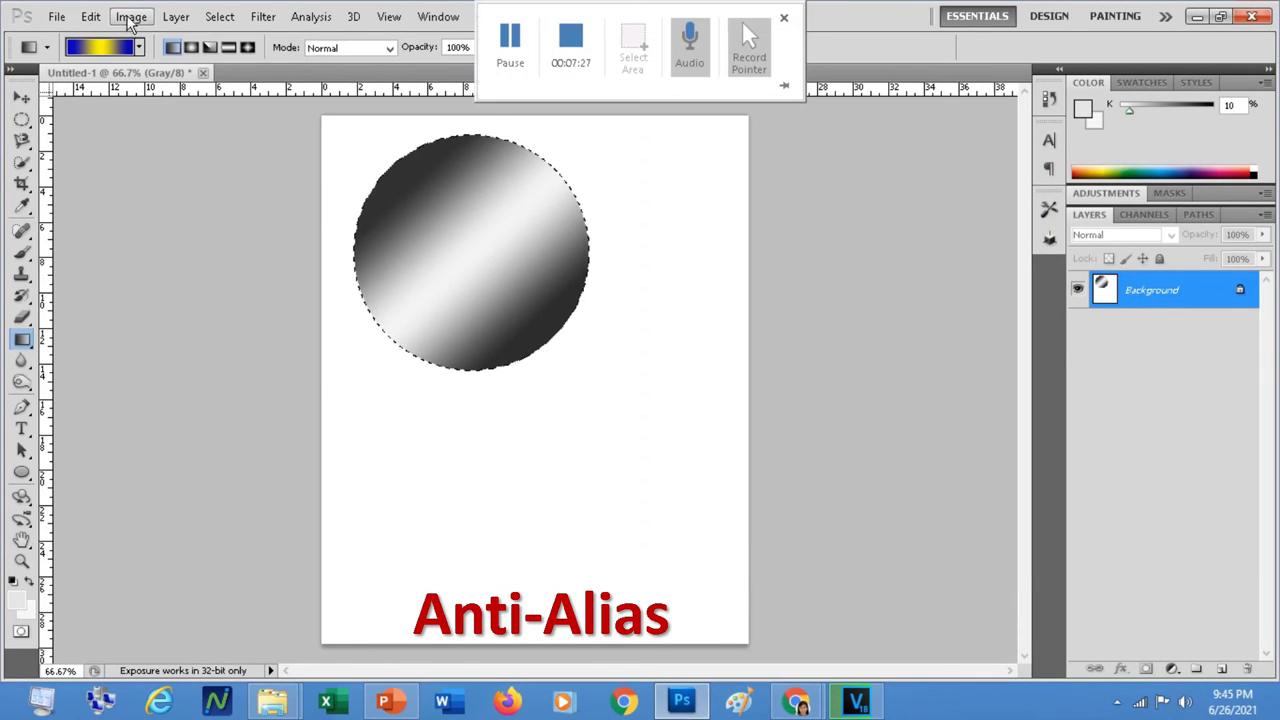
{"action": "left_click", "coordinate": [131, 17]}
{"action": "mouse_move", "coordinate": [172, 47]}
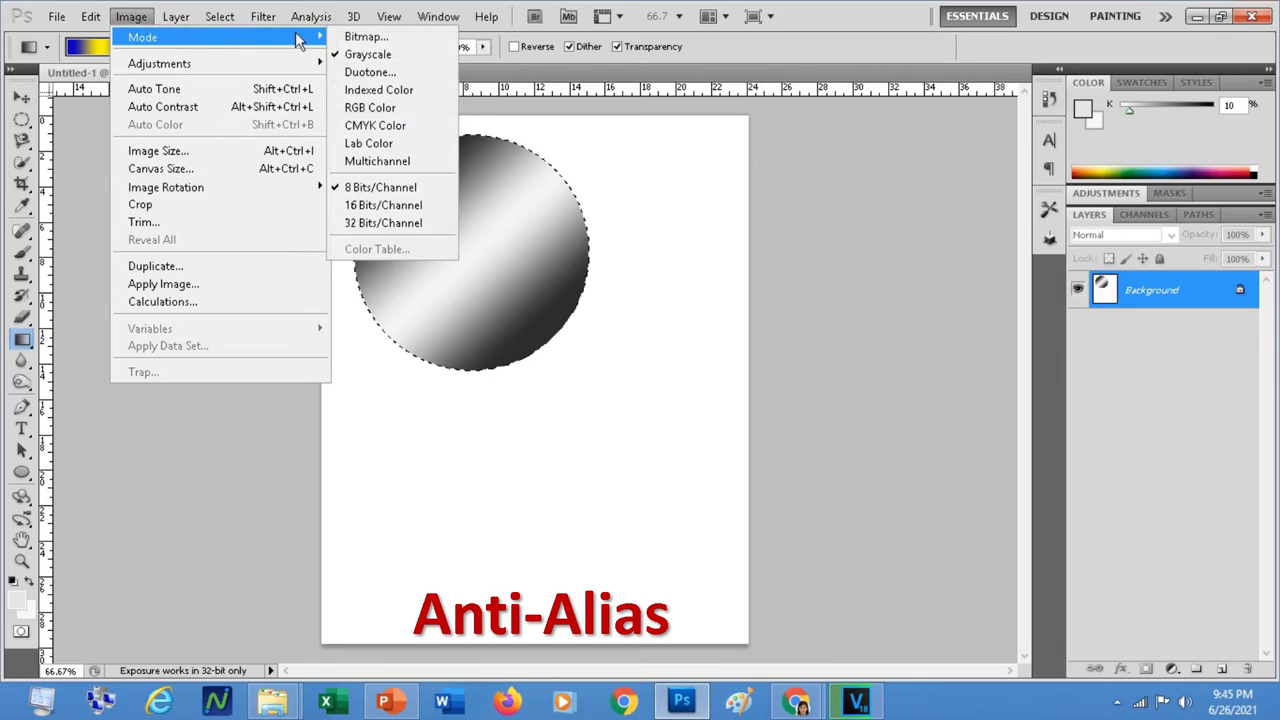
{"action": "left_click", "coordinate": [388, 106]}
{"action": "left_click_drag", "start_coordinate": [408, 168], "coordinate": [554, 356]}
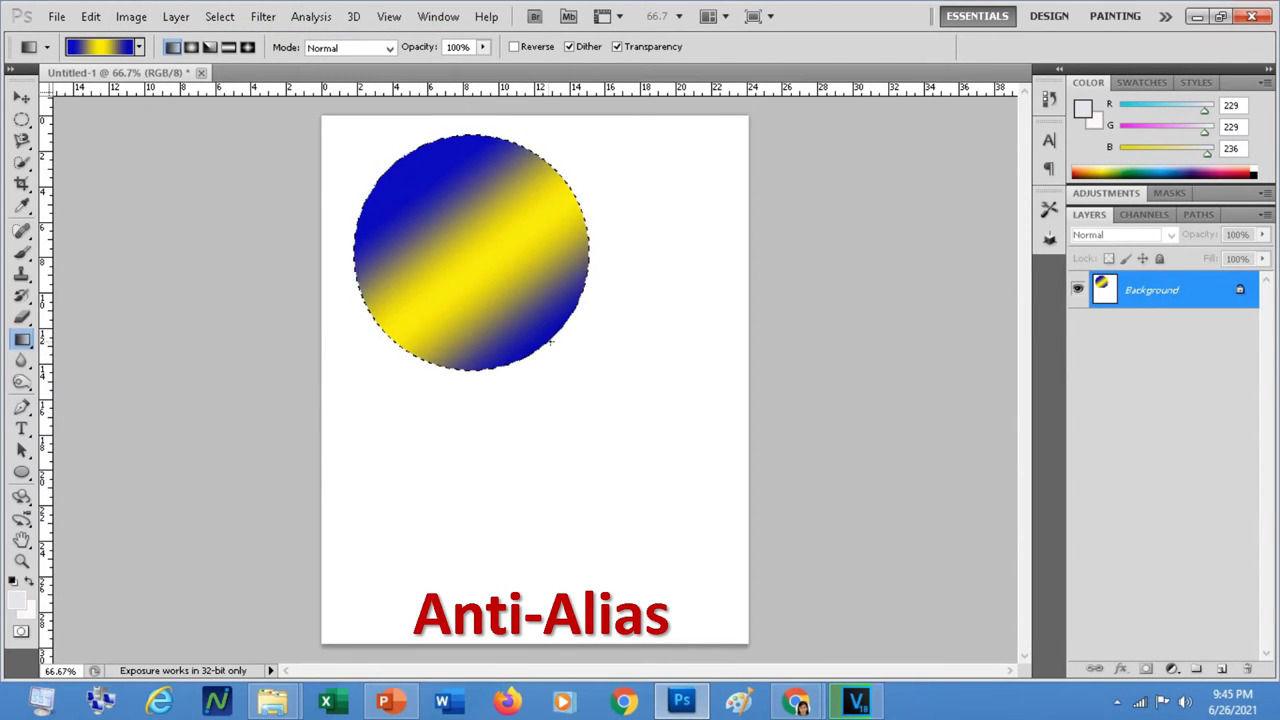
Draw an anti-aliased circular marquee in the lower part of the page, fill it with the diagonal blue-yellow-blue gradient, and deselect it.
{"action": "left_click", "coordinate": [22, 99]}
{"action": "left_click", "coordinate": [23, 122]}
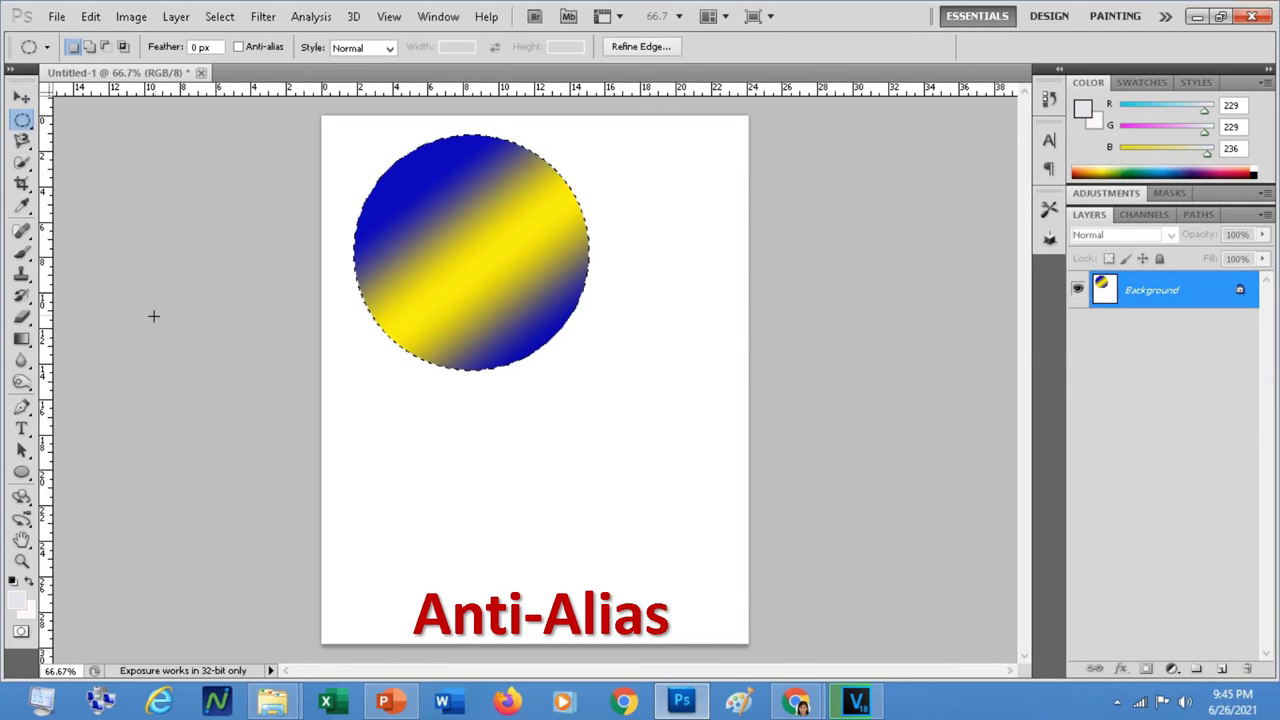
{"action": "left_click", "coordinate": [153, 314]}
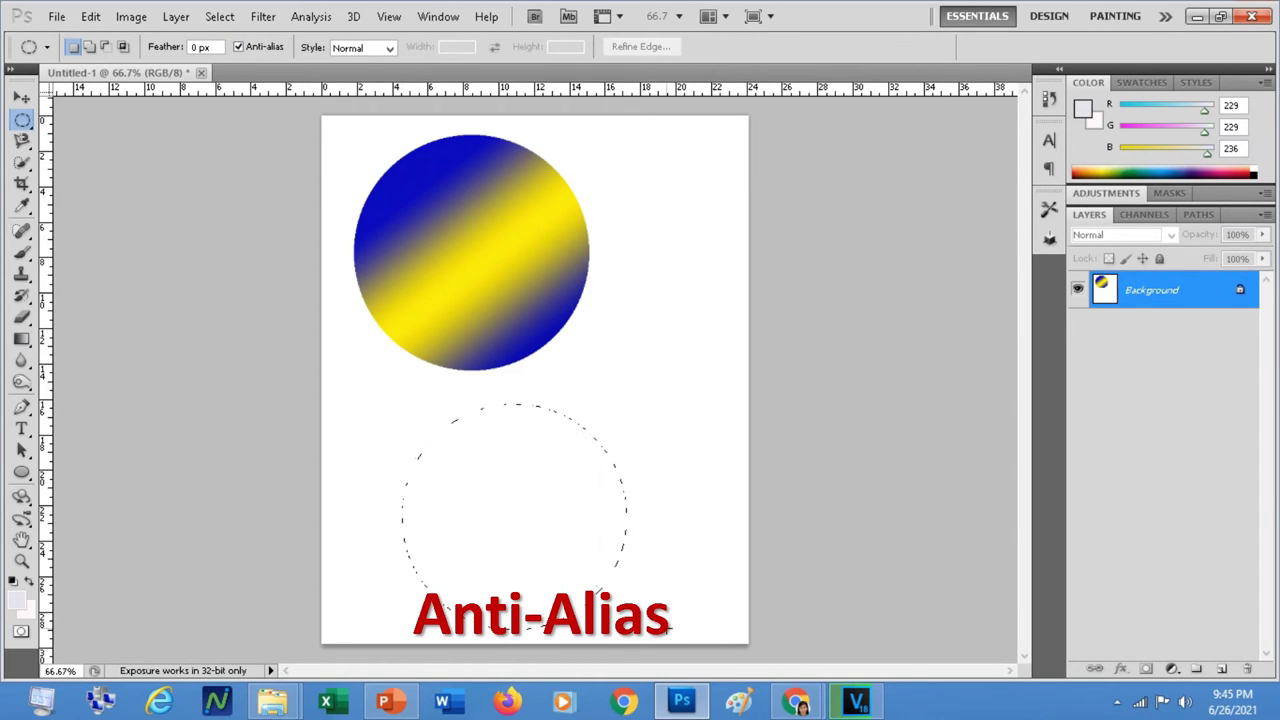
{"action": "left_click_drag", "start_coordinate": [670, 628], "coordinate": [670, 628]}
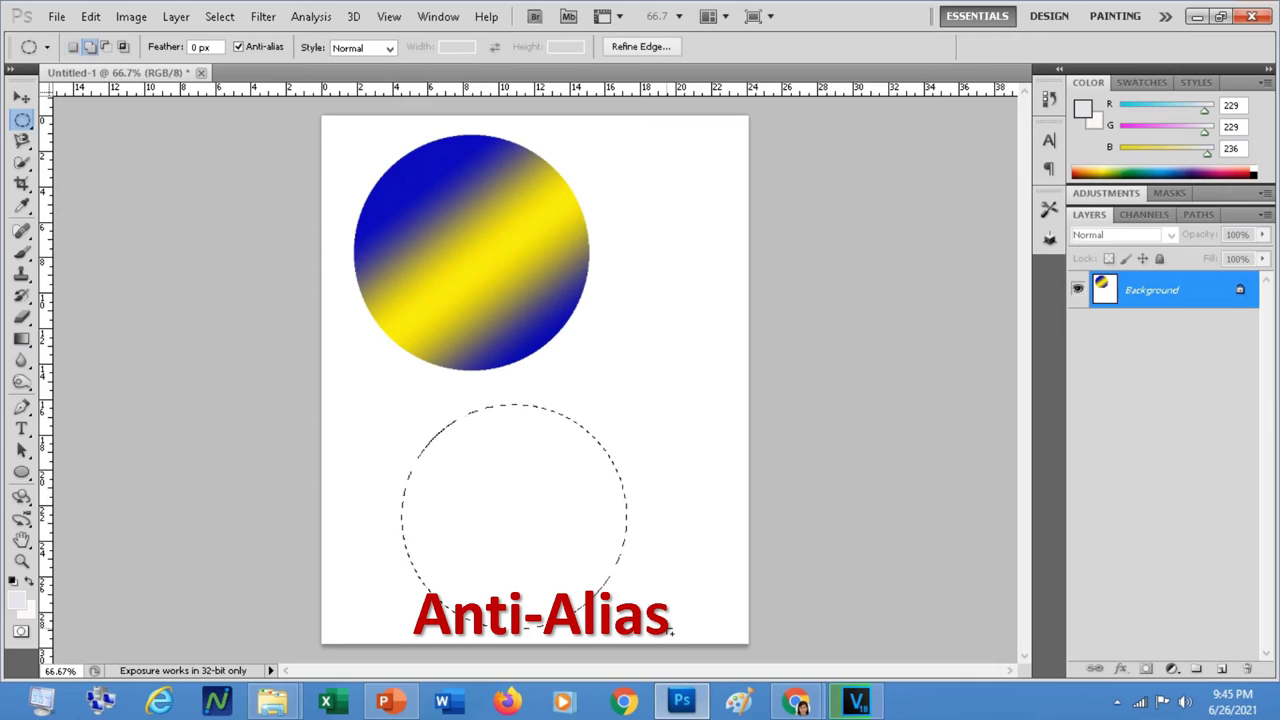
{"action": "left_click", "coordinate": [22, 340]}
{"action": "left_click_drag", "start_coordinate": [443, 431], "coordinate": [598, 588]}
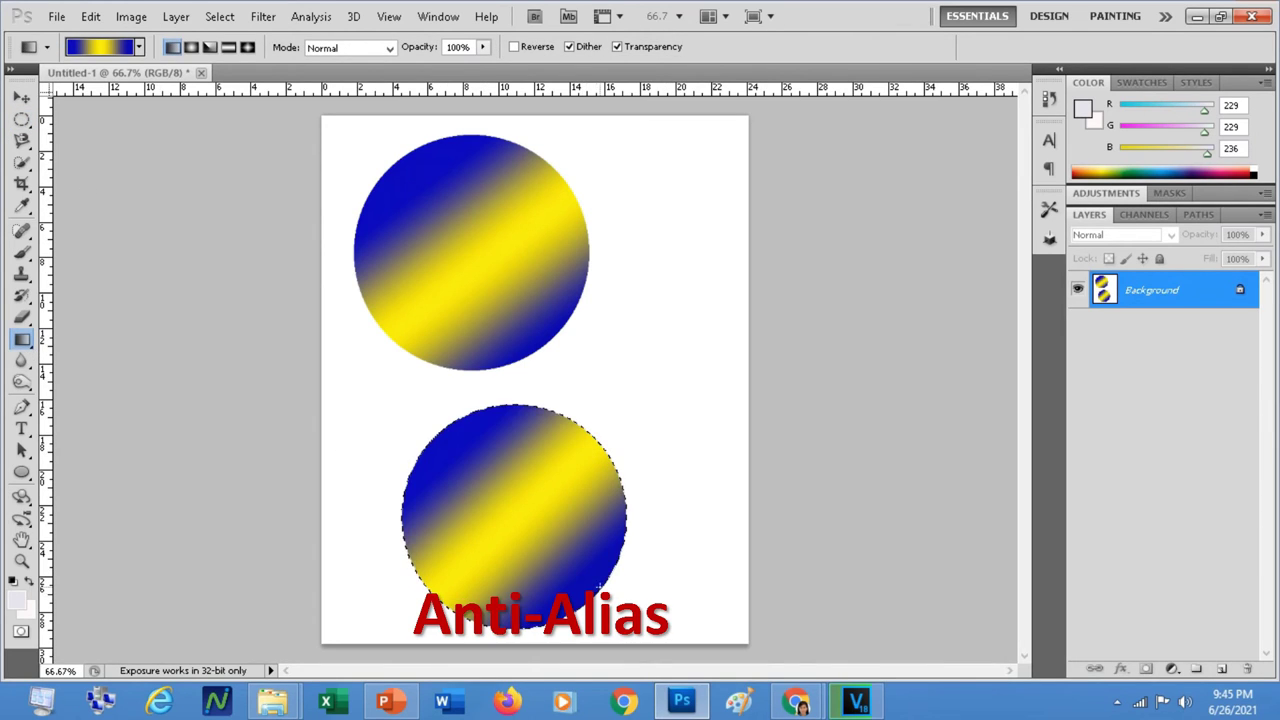
{"action": "left_click", "coordinate": [22, 119]}
{"action": "left_click", "coordinate": [268, 456]}
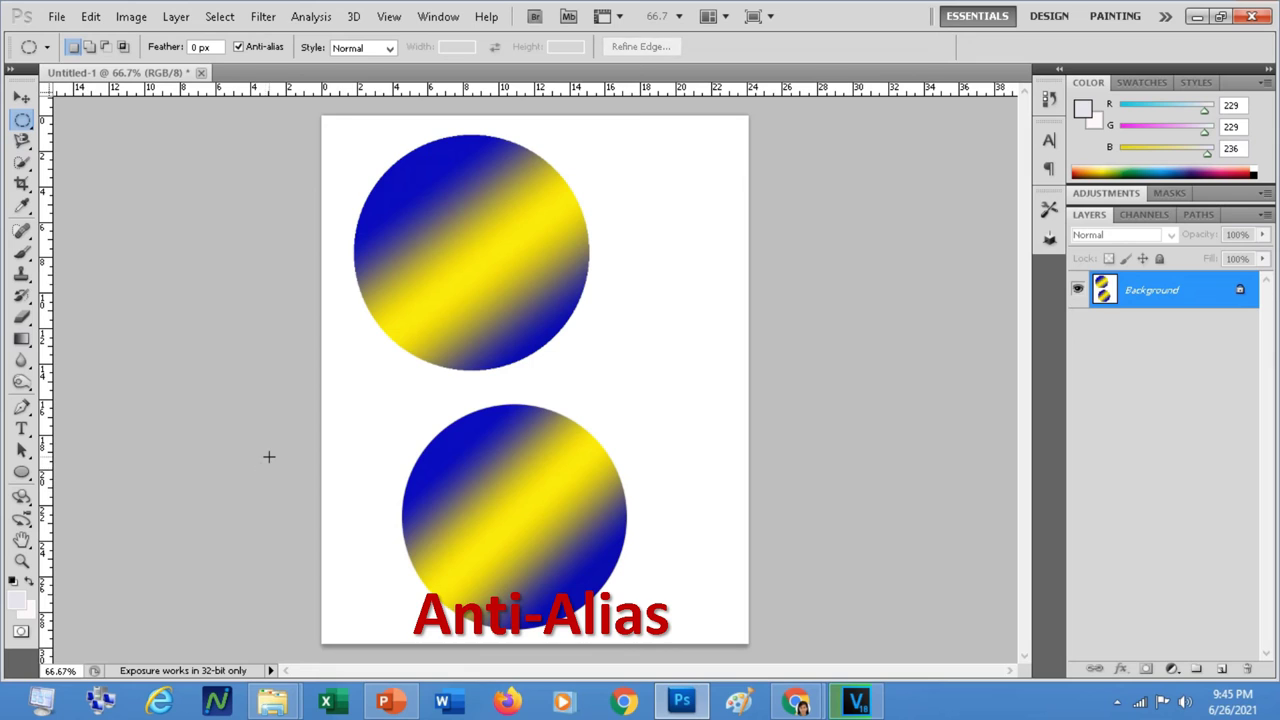
Magnify the gap between the two circles to 300% to compare the anti-aliased and non-anti-aliased edges.
{"action": "left_click", "coordinate": [21, 561]}
{"action": "left_click_drag", "start_coordinate": [523, 398], "coordinate": [523, 398]}
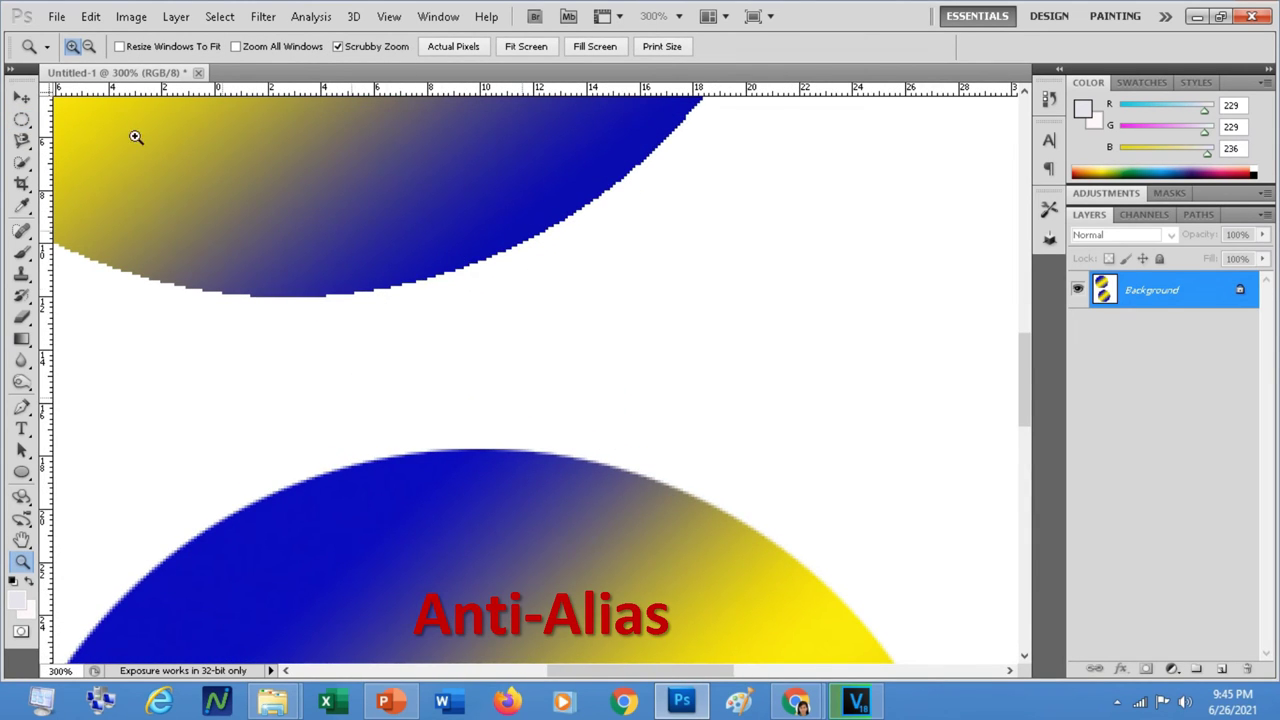
{"action": "left_click", "coordinate": [22, 97]}
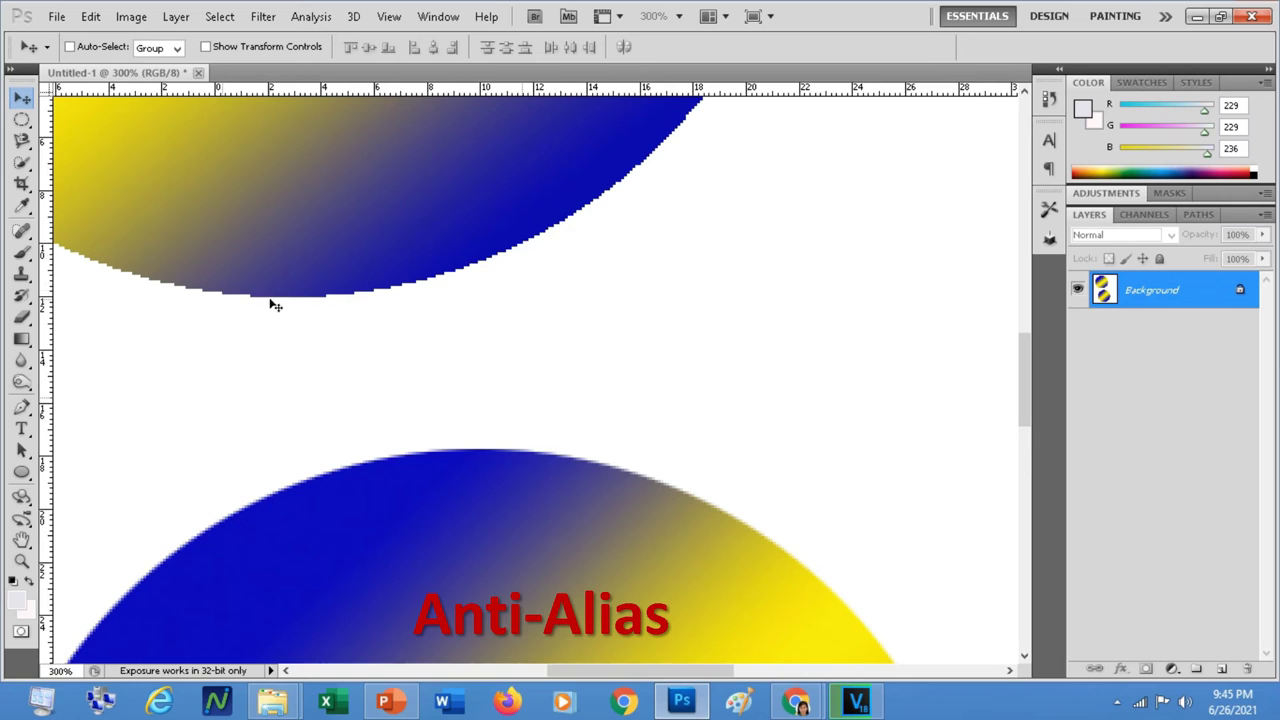